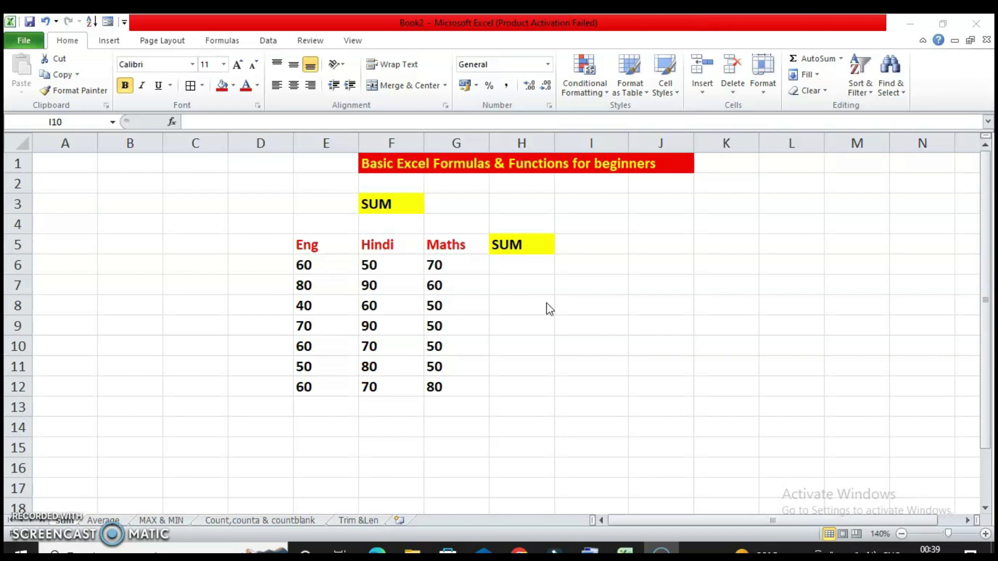
Step: Look over the marks table, previewing row 6's marks, and select H6 under SUM
{"action": "left_click", "coordinate": [602, 340]}
{"action": "left_click", "coordinate": [470, 169]}
{"action": "left_click", "coordinate": [527, 166]}
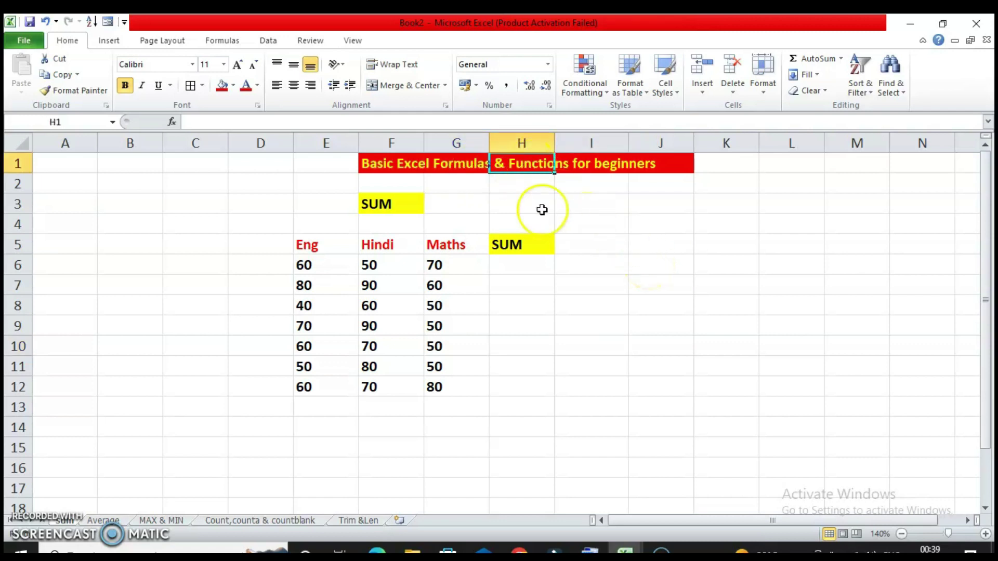
{"action": "left_click", "coordinate": [458, 164]}
{"action": "left_click", "coordinate": [518, 266]}
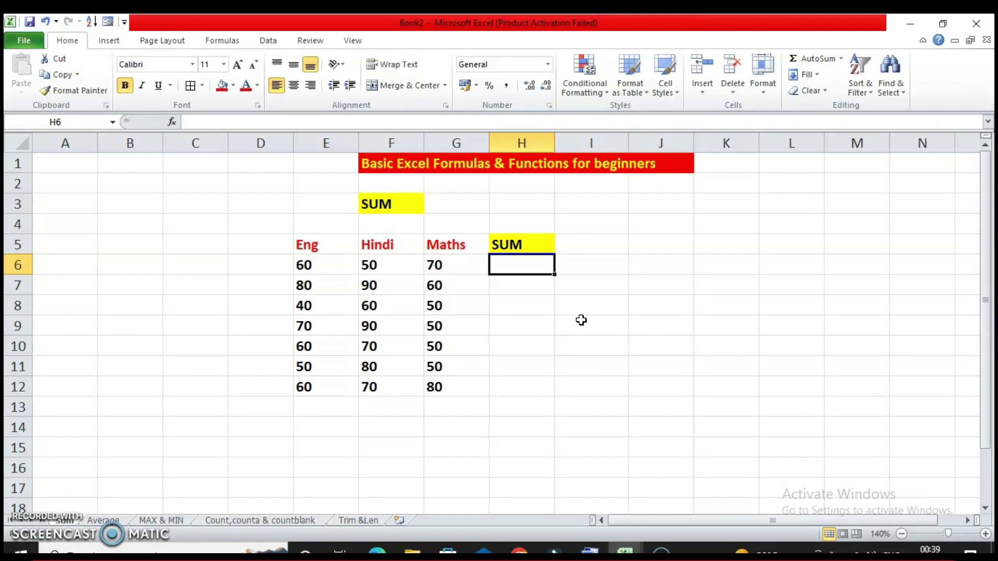
{"action": "left_click_drag", "start_coordinate": [318, 264], "coordinate": [442, 266]}
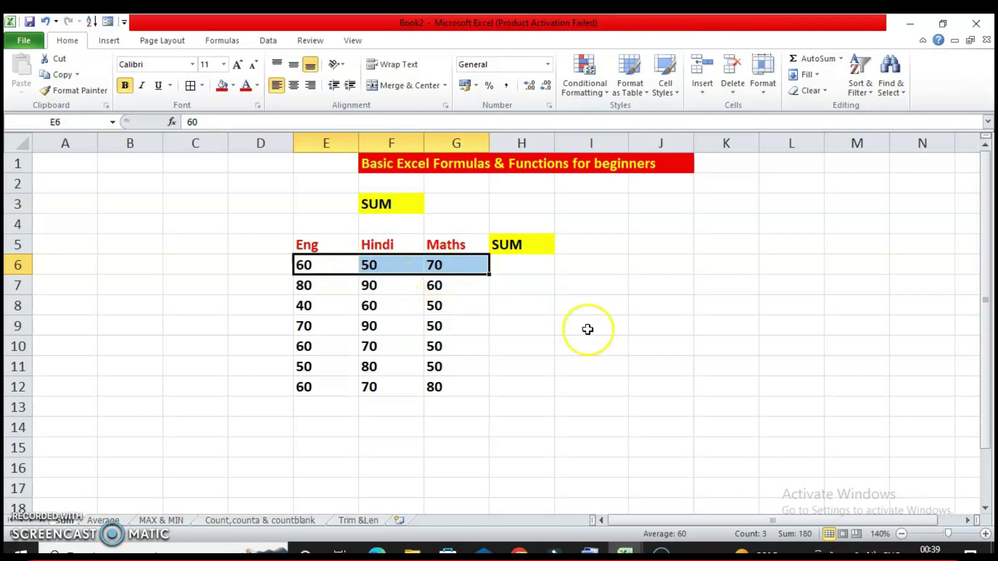
{"action": "left_click", "coordinate": [587, 330]}
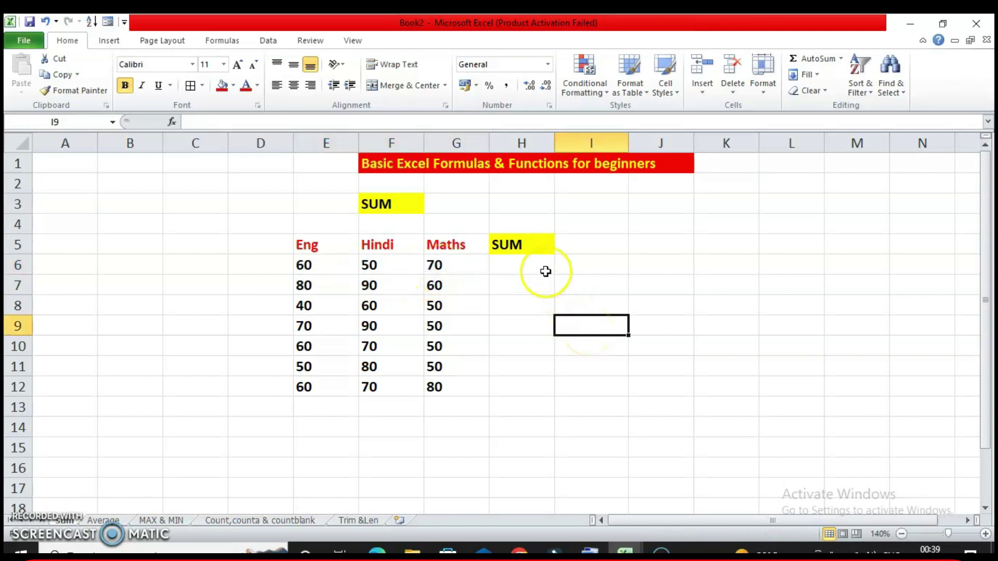
{"action": "left_click", "coordinate": [530, 263]}
Step: Enter =E6+F6+G6 in H6 to total row 6's Eng, Hindi and Maths marks (180)
{"action": "type", "text": "="}
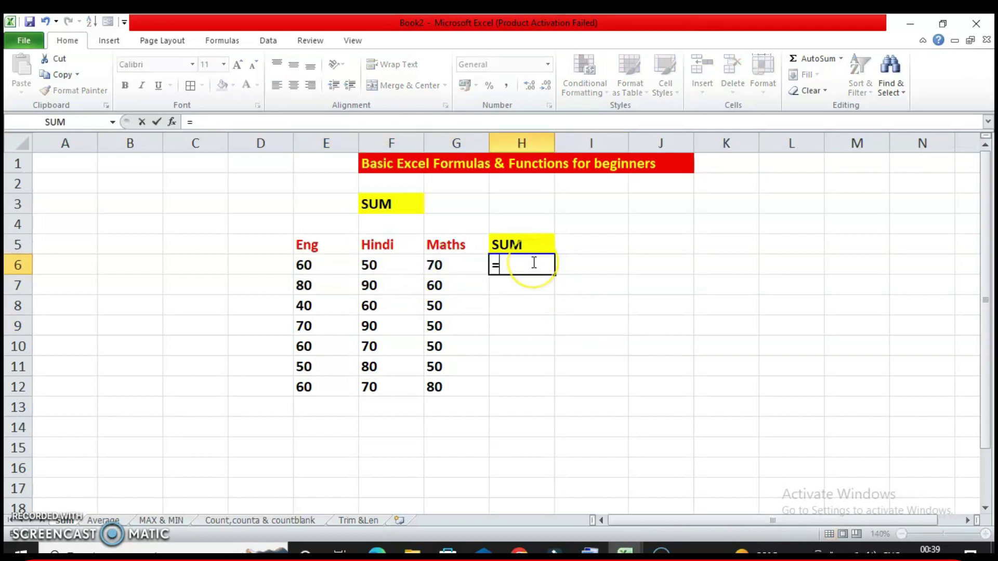
{"action": "left_click", "coordinate": [335, 264]}
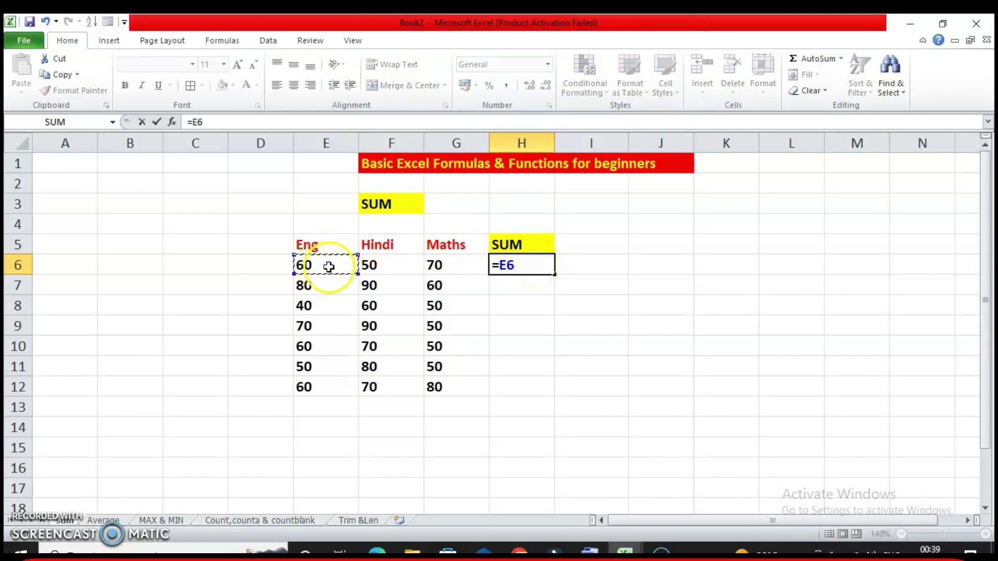
{"action": "left_click", "coordinate": [512, 263]}
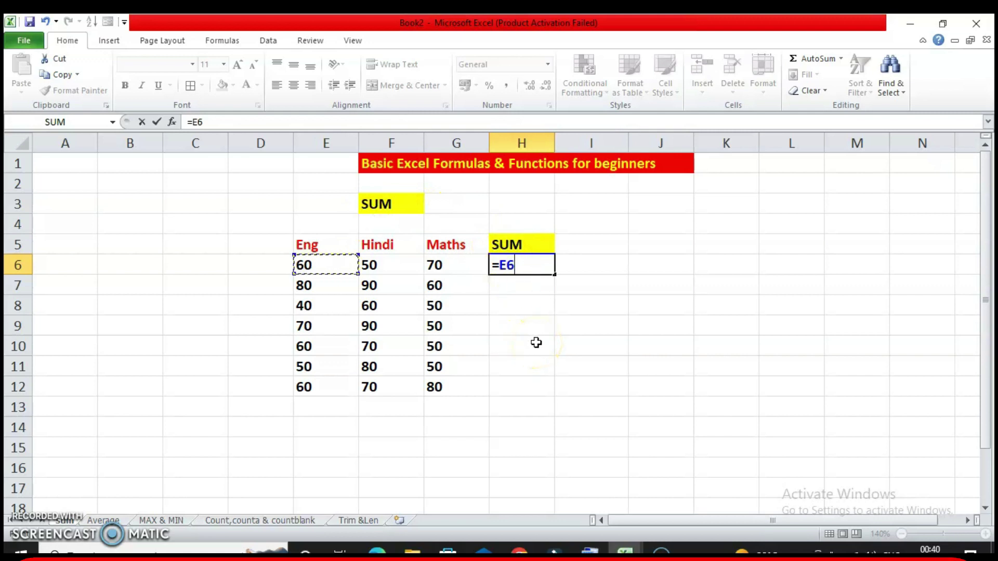
{"action": "type", "text": "+"}
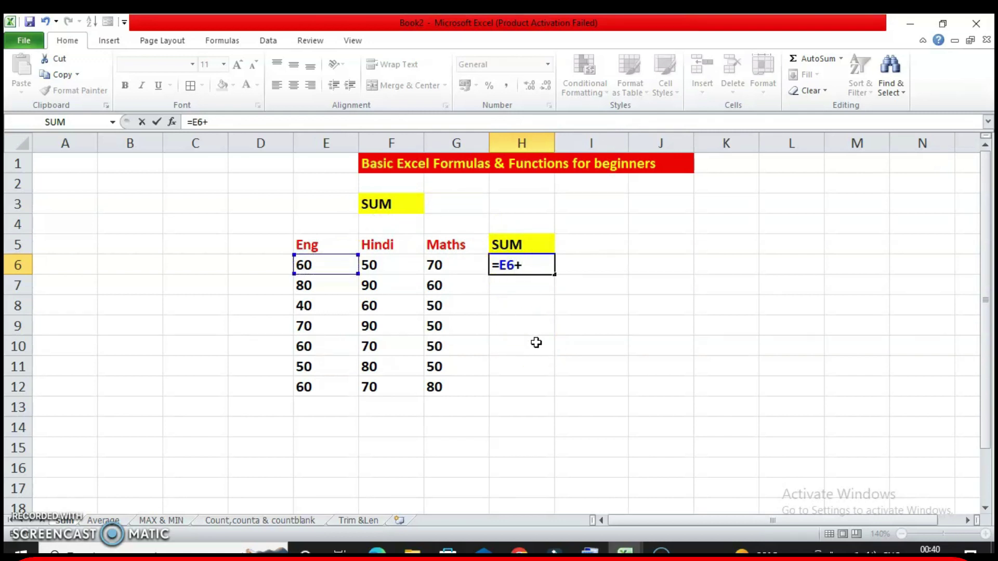
{"action": "left_click", "coordinate": [376, 266]}
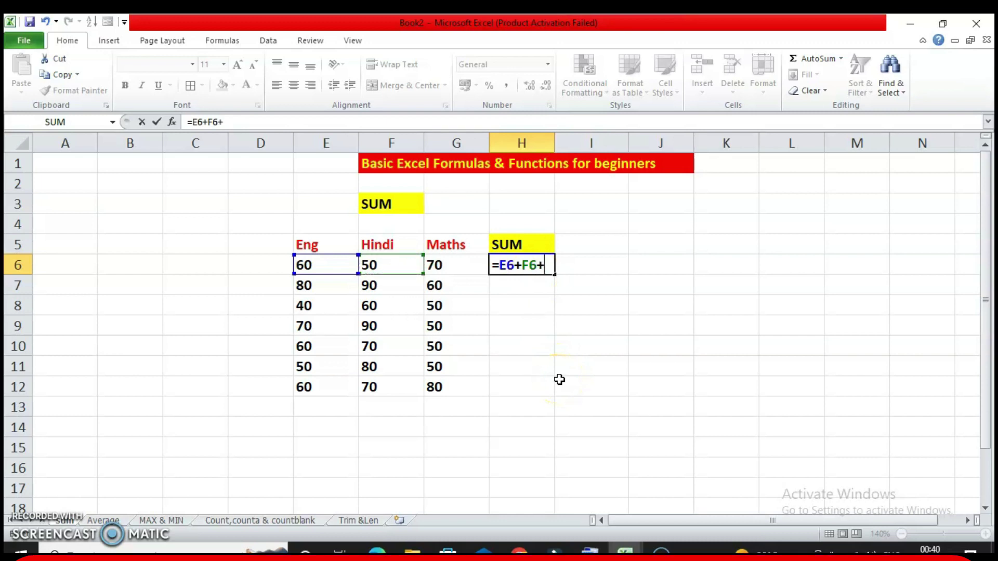
{"action": "left_click", "coordinate": [465, 264]}
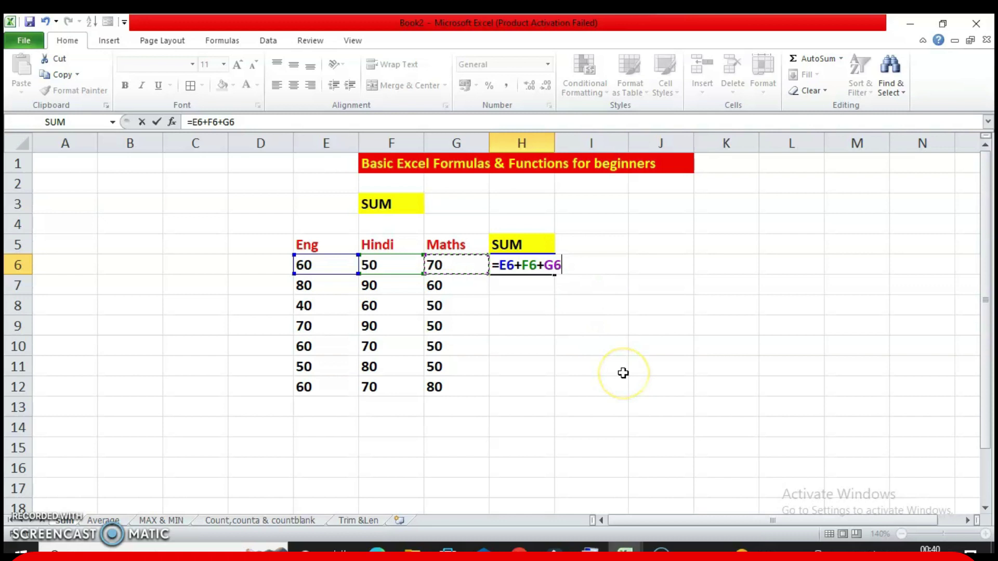
{"action": "key", "text": "Return"}
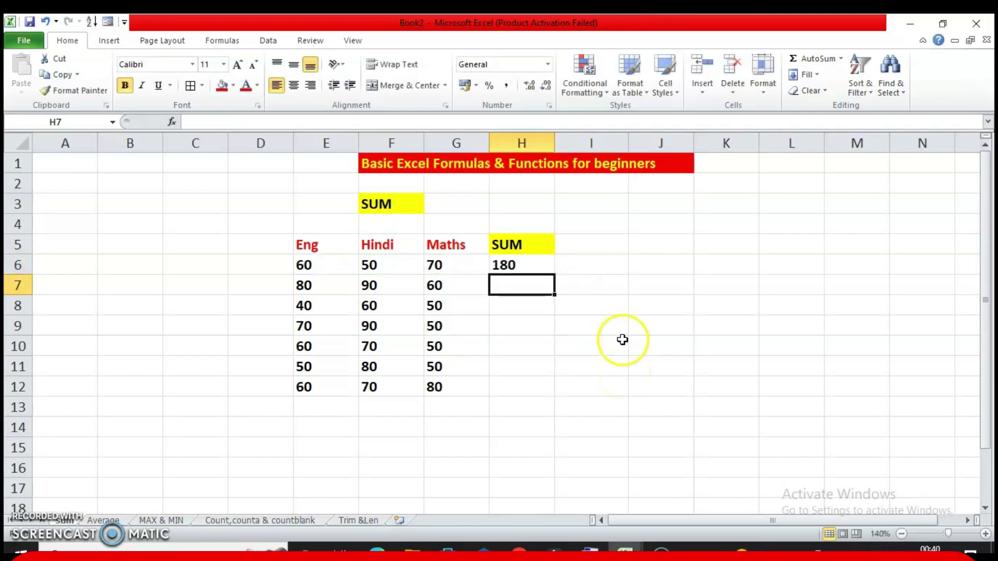
Step: Reopen H6's formula to check it and recommit it unchanged
{"action": "left_click", "coordinate": [542, 264]}
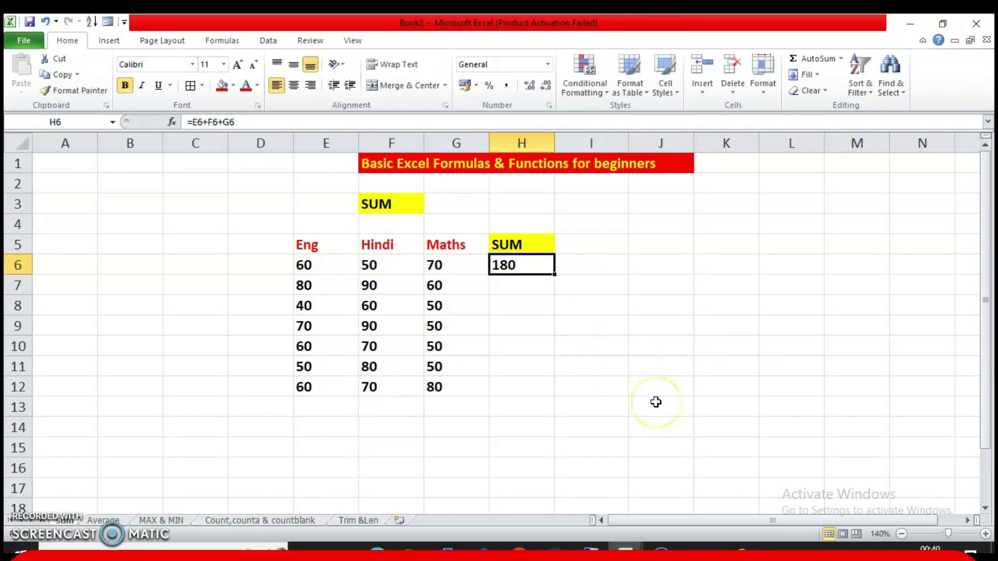
{"action": "double_click", "coordinate": [534, 266]}
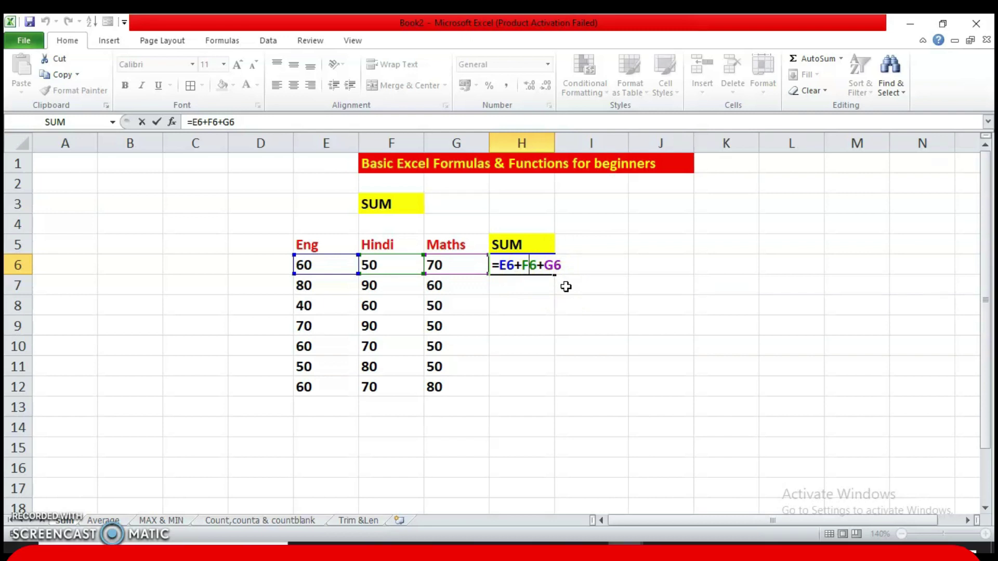
{"action": "left_click", "coordinate": [580, 288]}
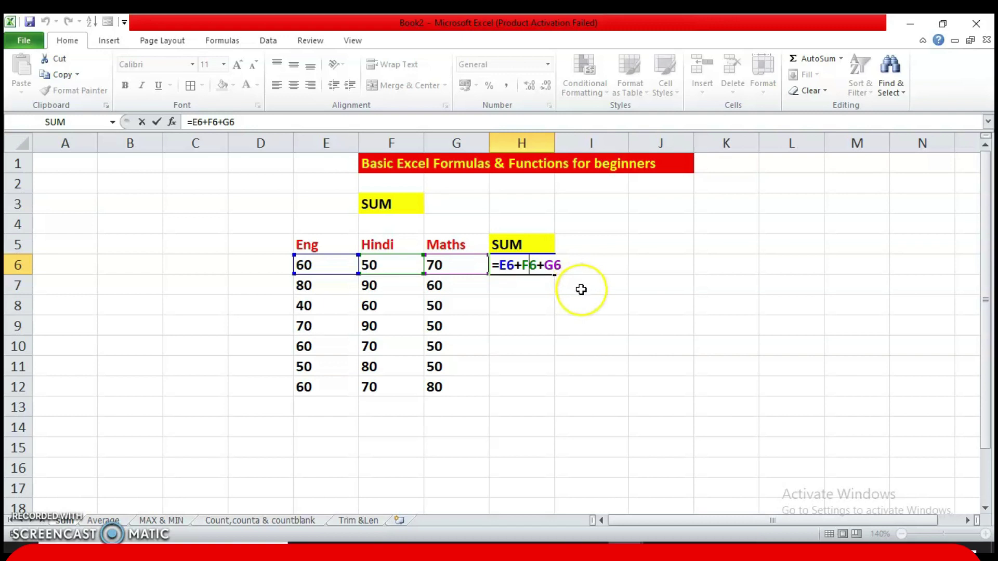
{"action": "key", "text": "Return"}
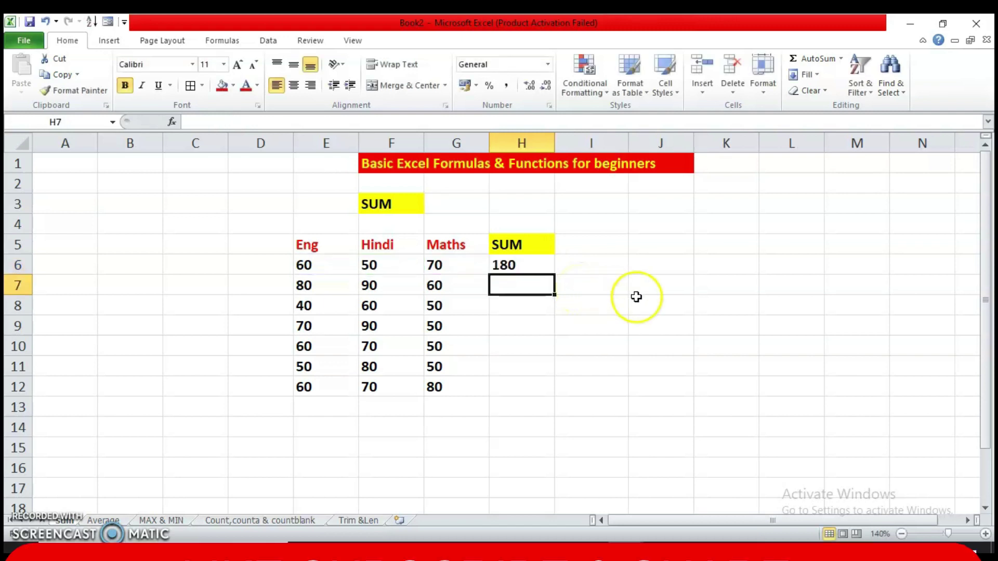
{"action": "left_click", "coordinate": [637, 291]}
{"action": "left_click", "coordinate": [345, 268]}
Step: Enter =E6*F6 in I7 to multiply row 6's Eng and Hindi marks, giving 3000
{"action": "left_click", "coordinate": [364, 268]}
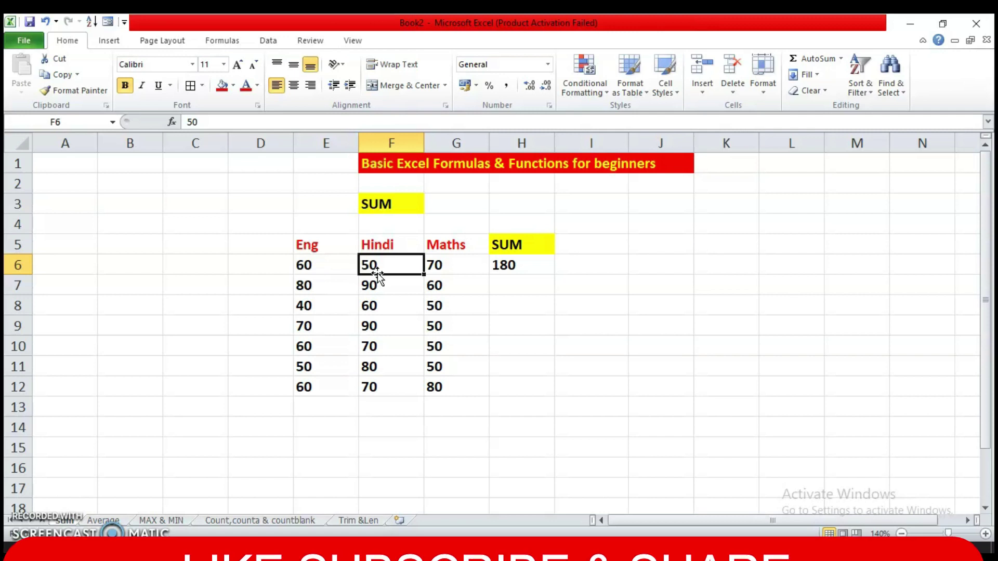
{"action": "left_click", "coordinate": [581, 288]}
{"action": "type", "text": "="}
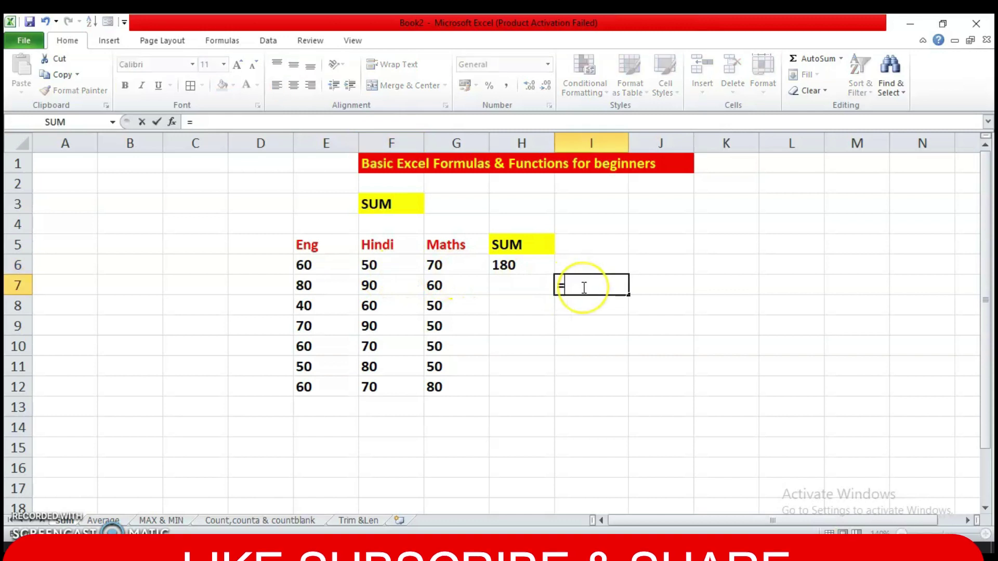
{"action": "left_click", "coordinate": [328, 268]}
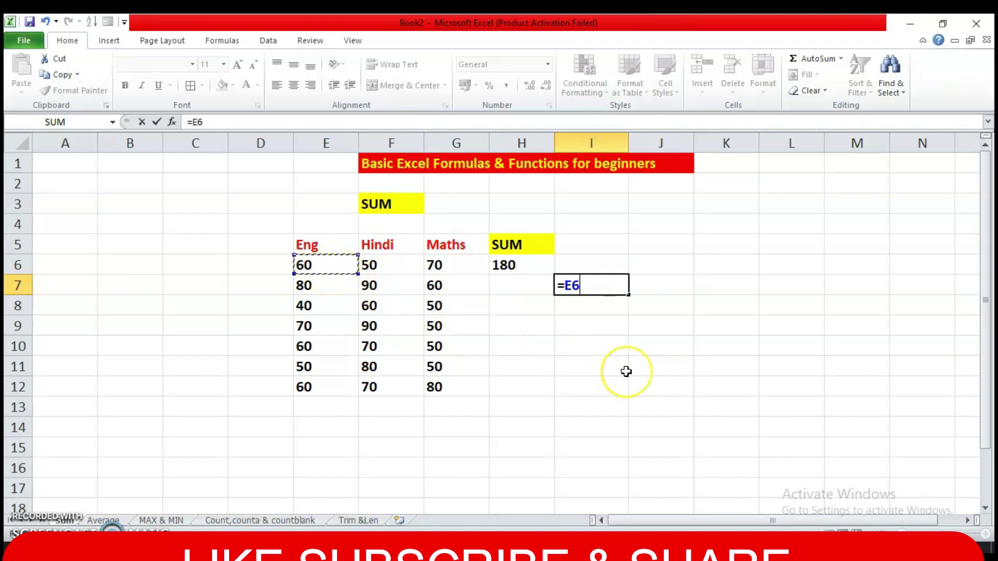
{"action": "type", "text": "*"}
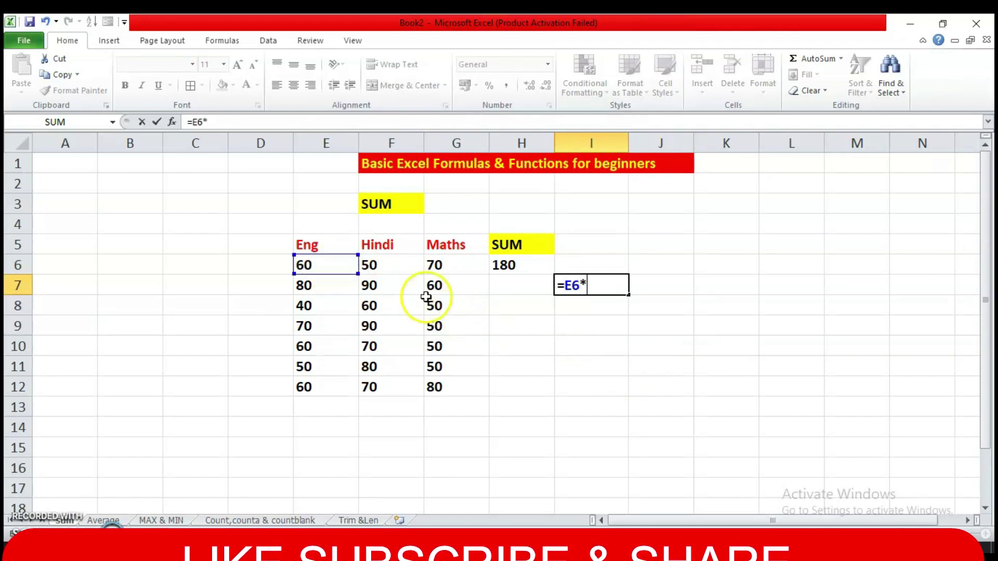
{"action": "left_click", "coordinate": [386, 269]}
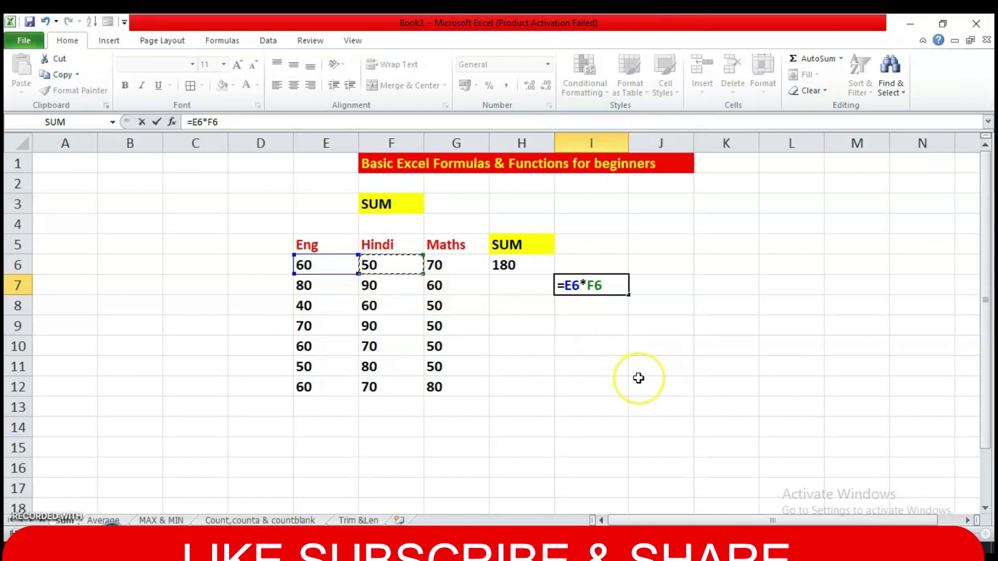
{"action": "key", "text": "Return"}
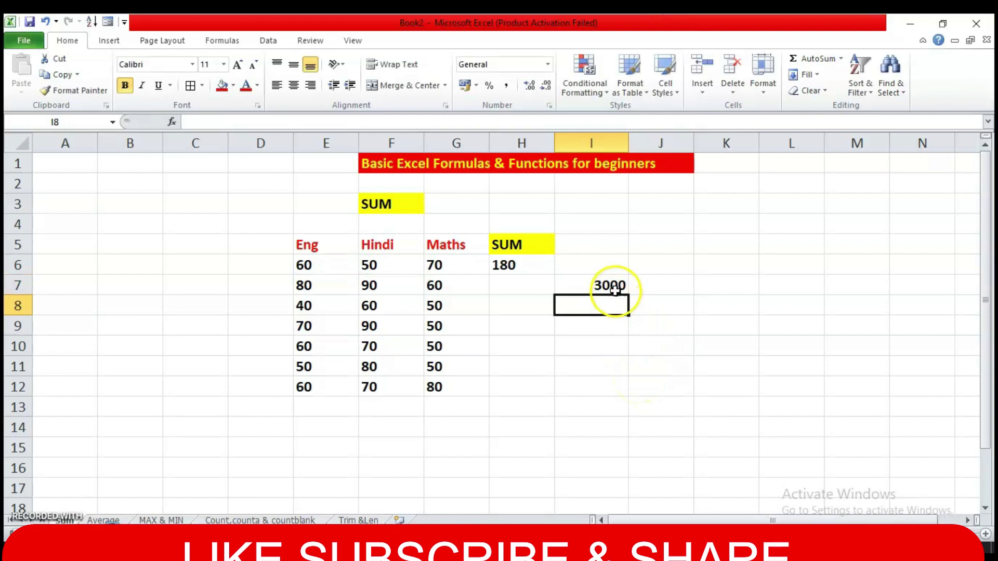
Step: Review I7's formula in edit mode, then cancel the edit to keep =E6*F6
{"action": "left_click", "coordinate": [614, 286]}
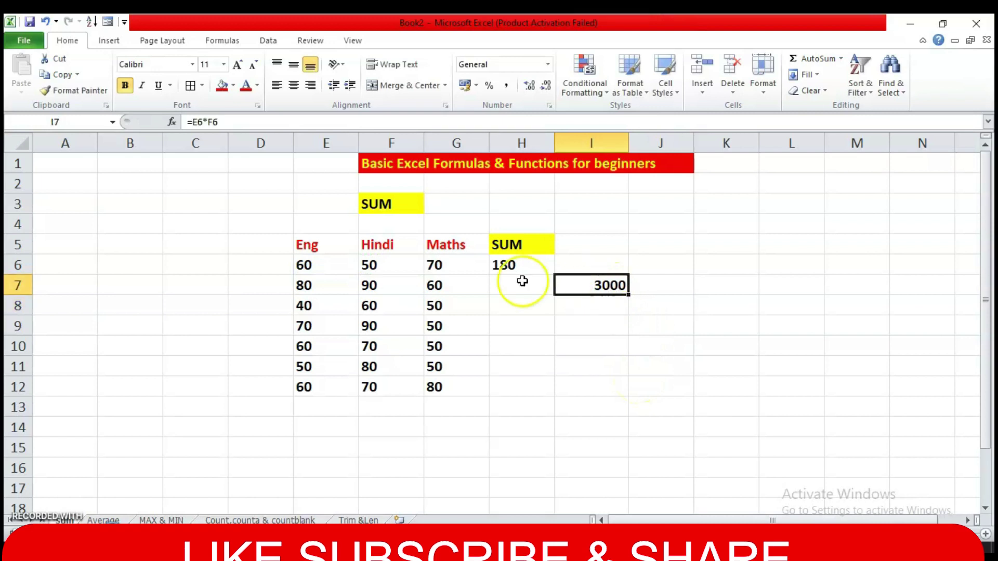
{"action": "double_click", "coordinate": [586, 284]}
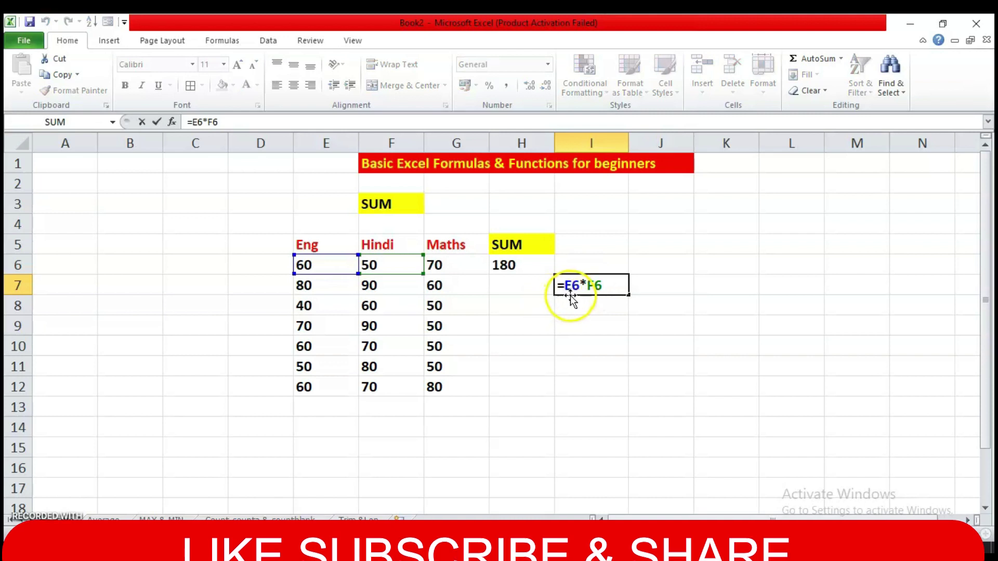
{"action": "left_click", "coordinate": [592, 294]}
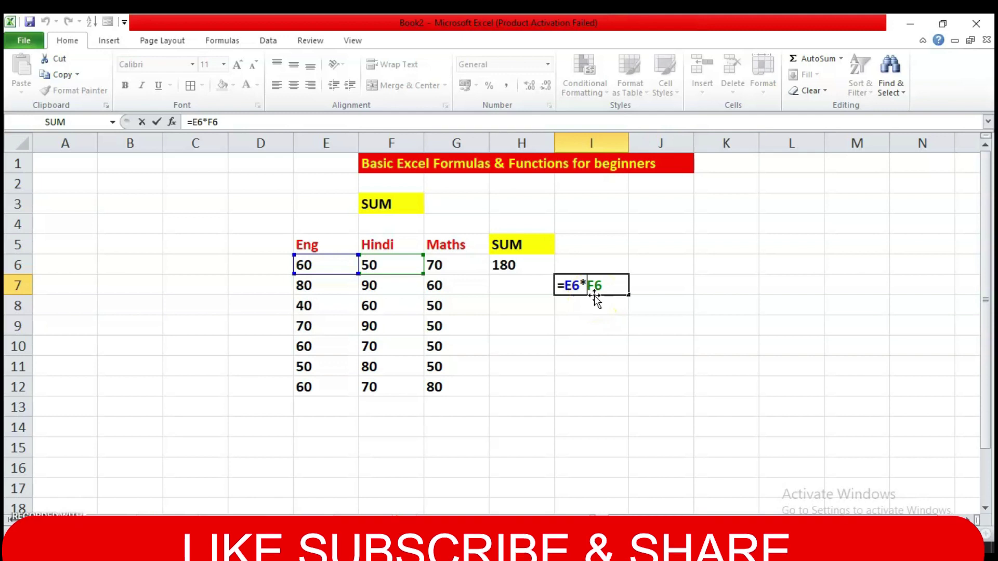
{"action": "left_click", "coordinate": [649, 344]}
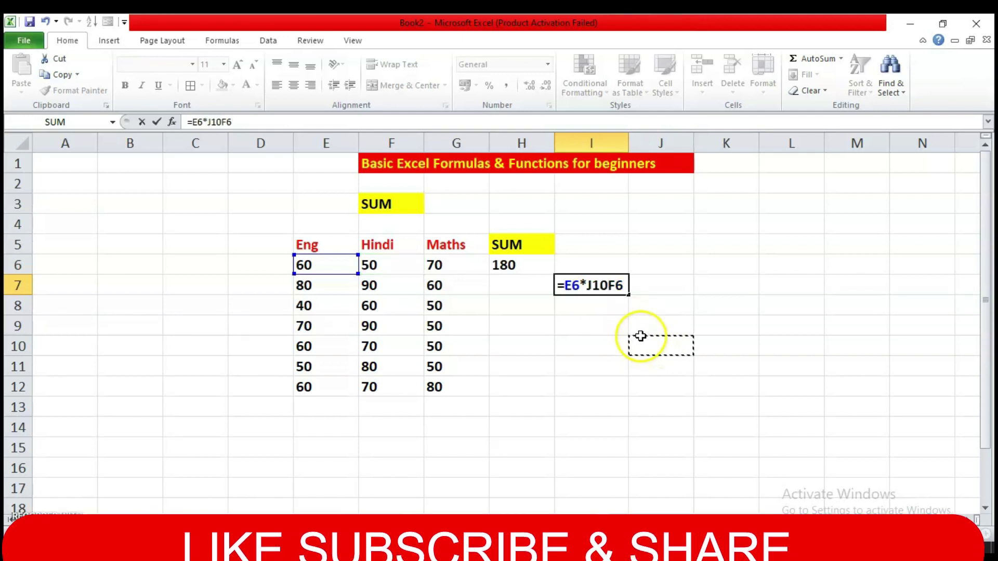
{"action": "key", "text": "Escape"}
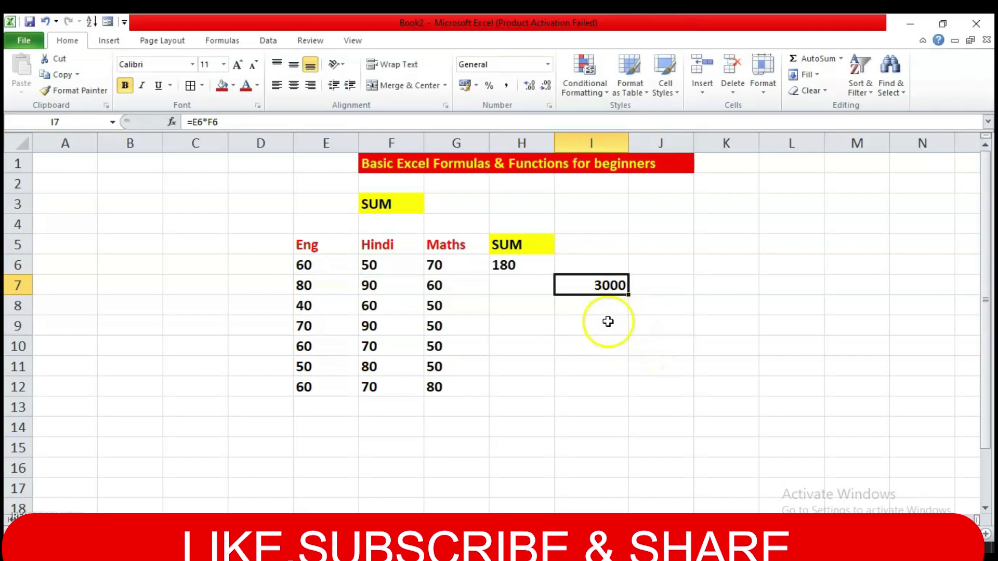
{"action": "left_click", "coordinate": [613, 322]}
Step: Enter the sample values 10 in I9 and 5 in J9
{"action": "type", "text": "10"}
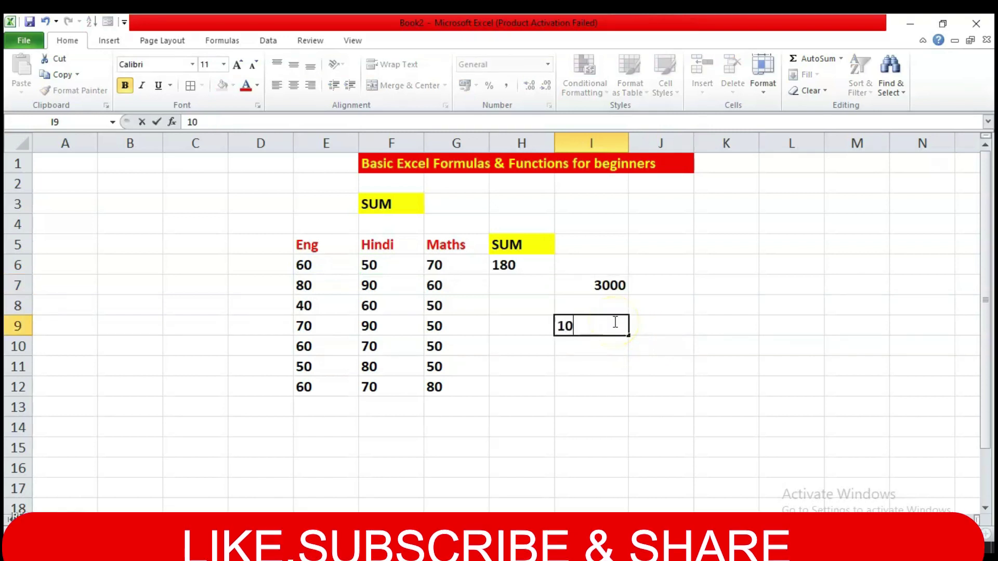
{"action": "left_click", "coordinate": [644, 327]}
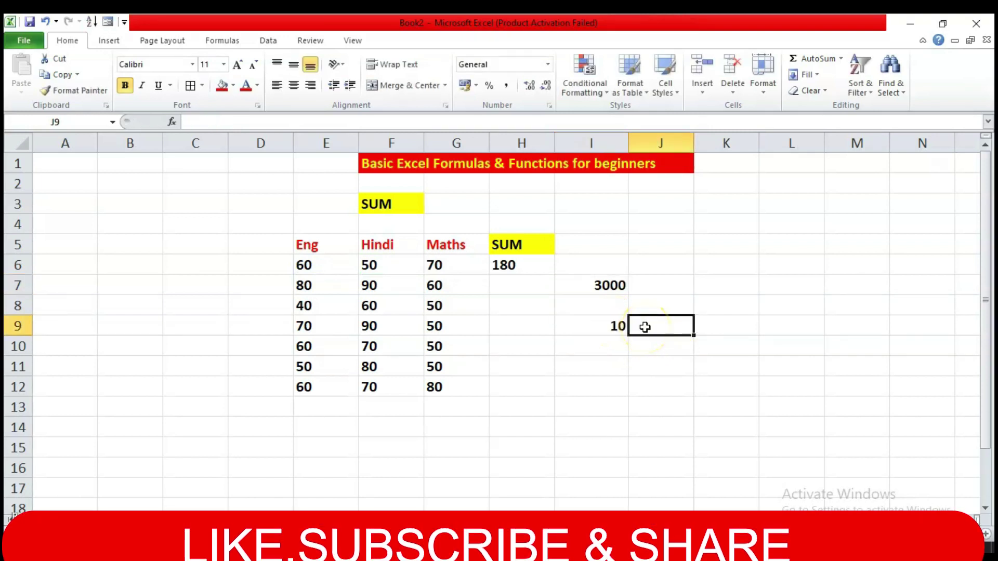
{"action": "type", "text": "5"}
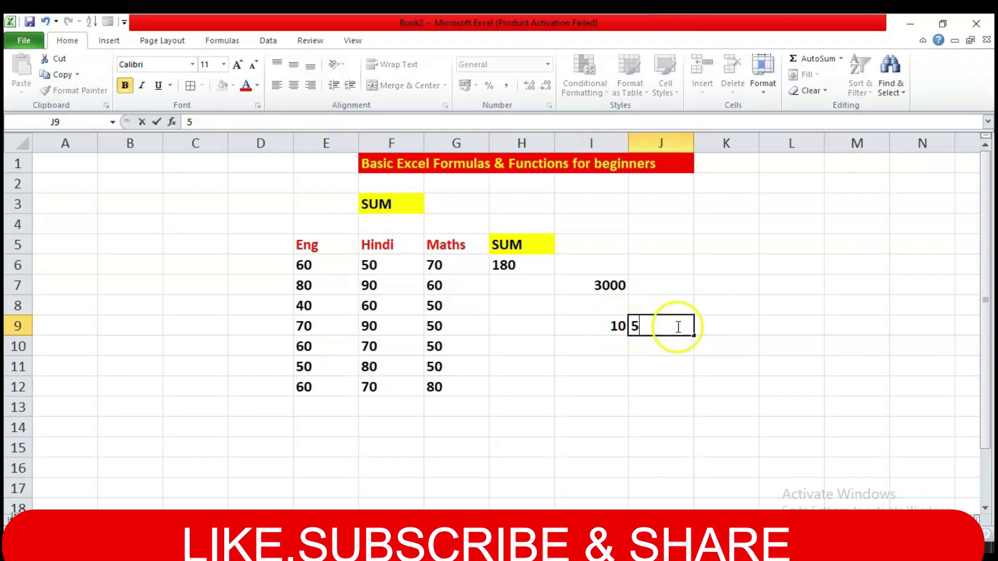
{"action": "left_click", "coordinate": [735, 327]}
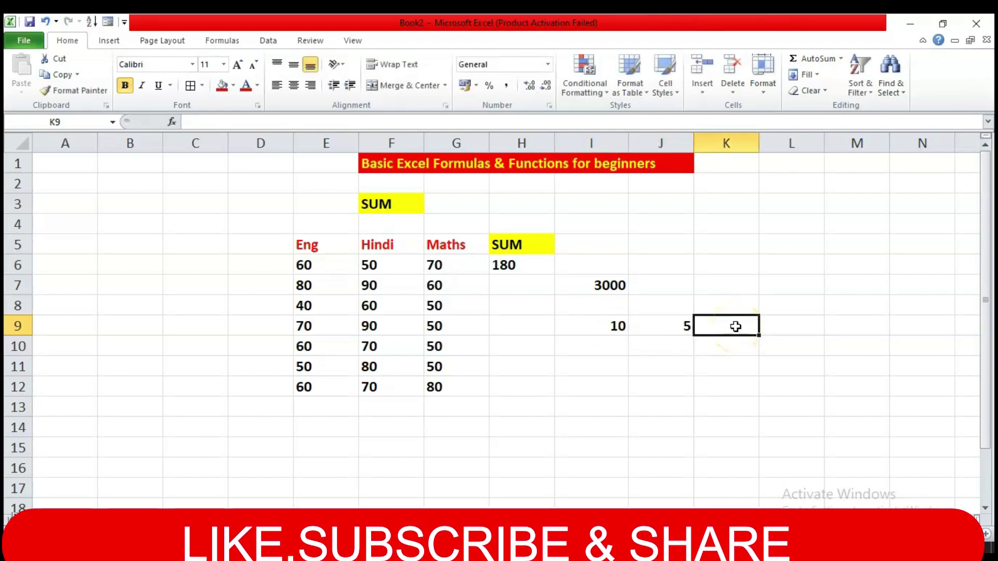
Step: Enter =I9/J9 in K9, showing 2, and reopen it to review the formula
{"action": "type", "text": "="}
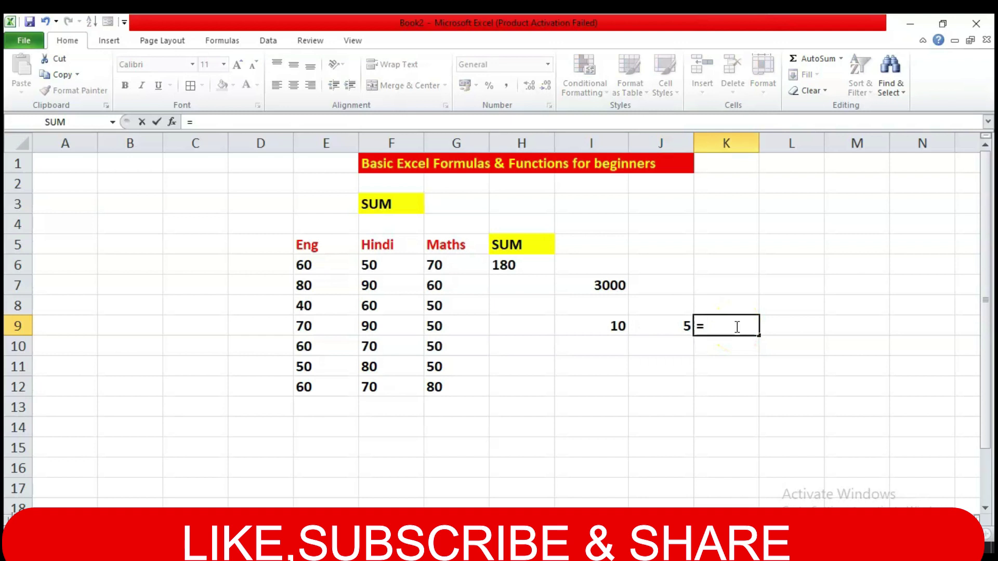
{"action": "left_click", "coordinate": [617, 326]}
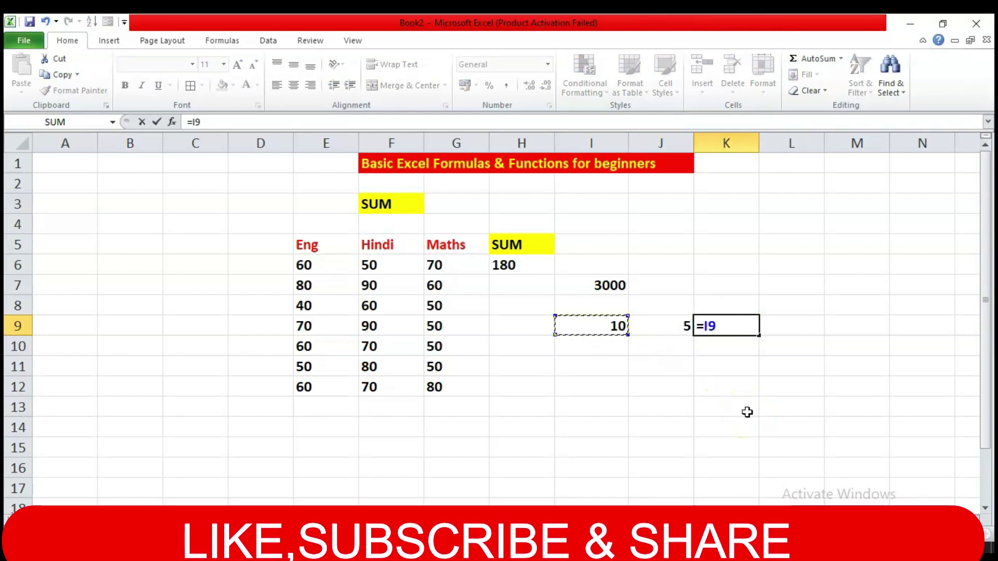
{"action": "type", "text": "/"}
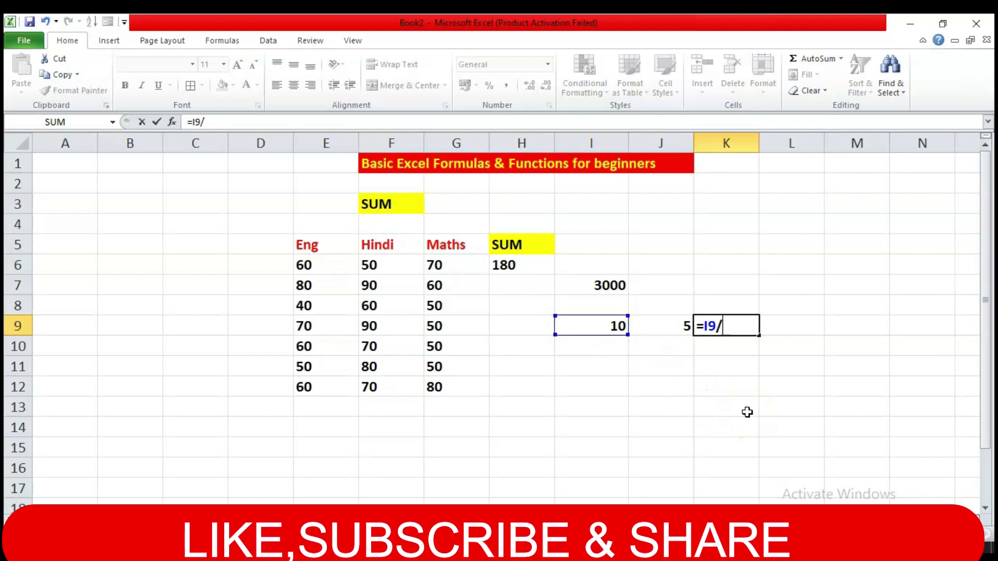
{"action": "left_click", "coordinate": [676, 330]}
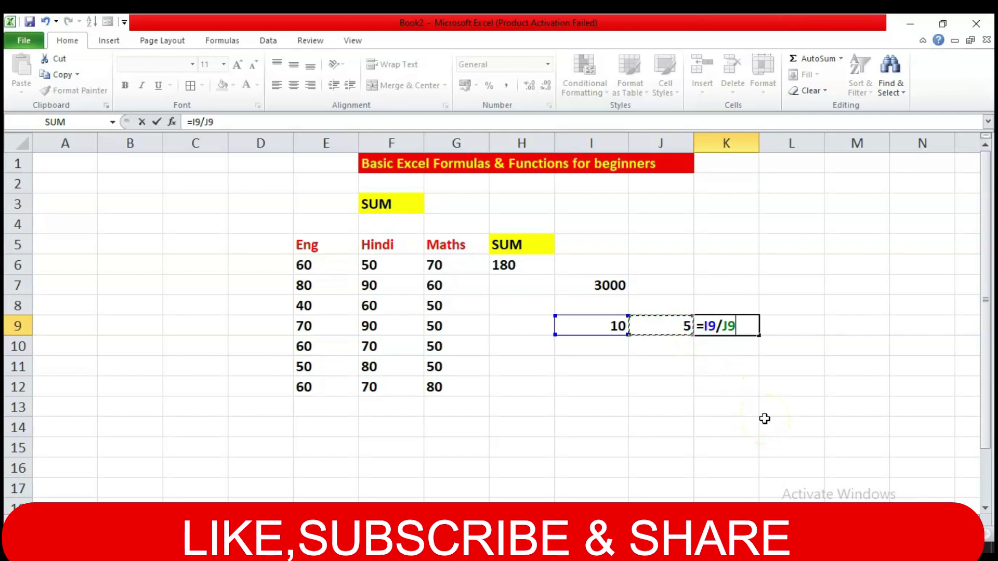
{"action": "key", "text": "Return"}
{"action": "left_click", "coordinate": [745, 324]}
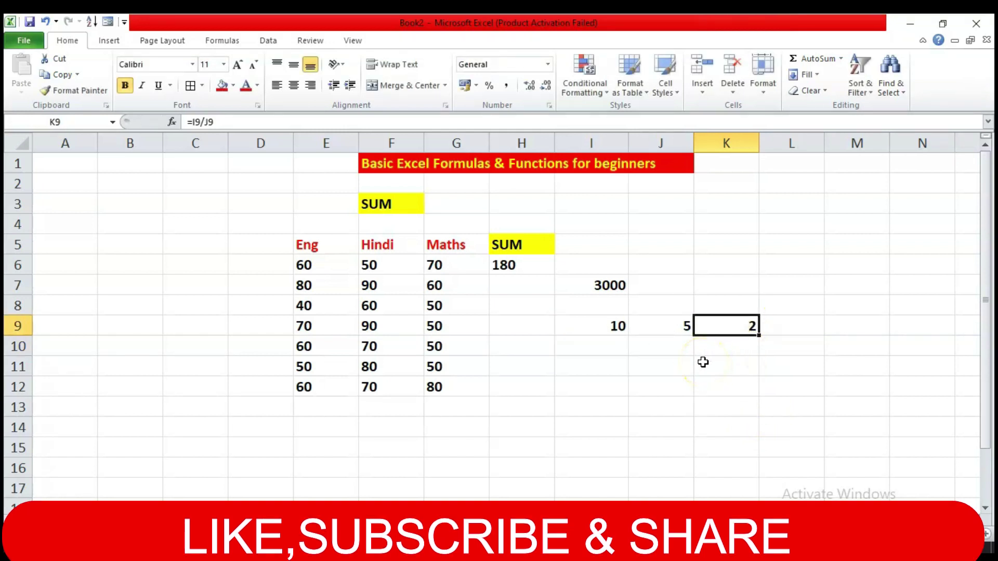
{"action": "double_click", "coordinate": [708, 327]}
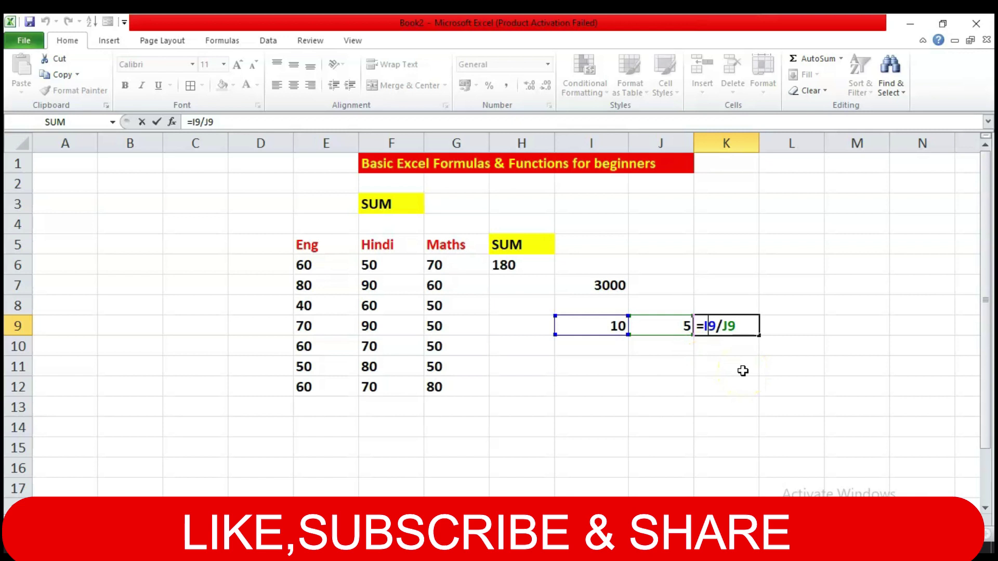
{"action": "key", "text": "Return"}
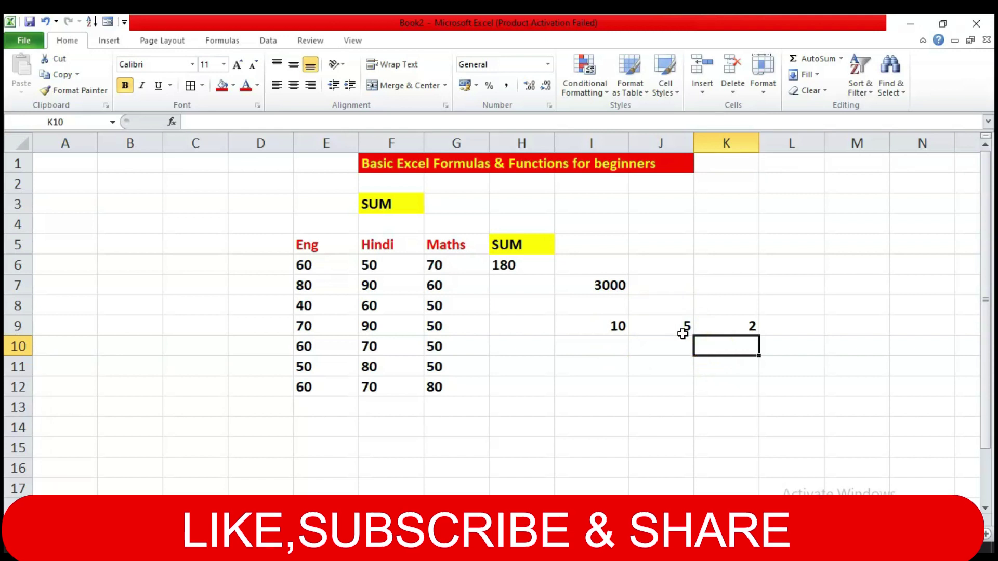
{"action": "left_click", "coordinate": [665, 350]}
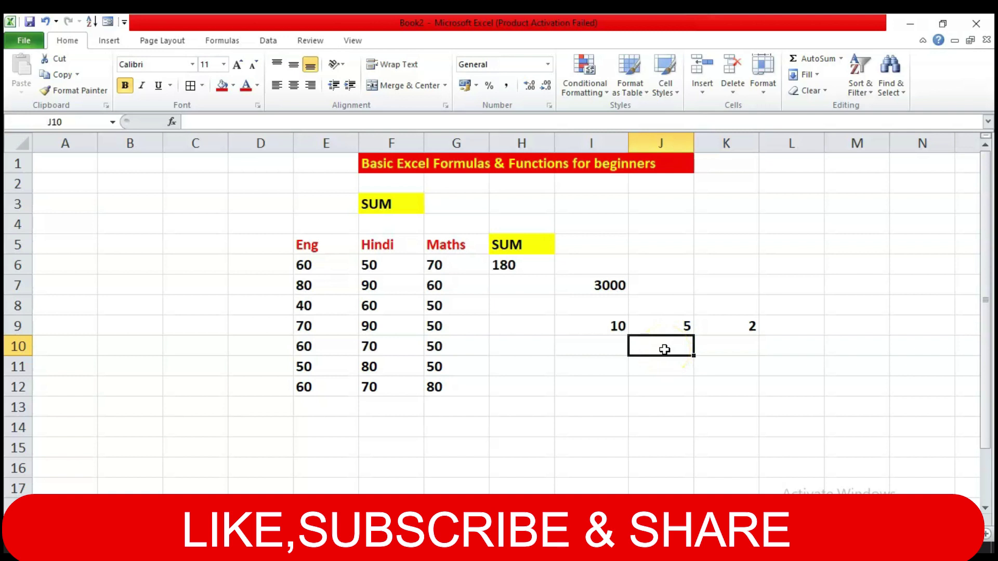
Step: Enter =I9-J9 in J10 to subtract 5 from 10, then reopen it for review
{"action": "type", "text": "="}
{"action": "left_click", "coordinate": [618, 325]}
{"action": "type", "text": "-"}
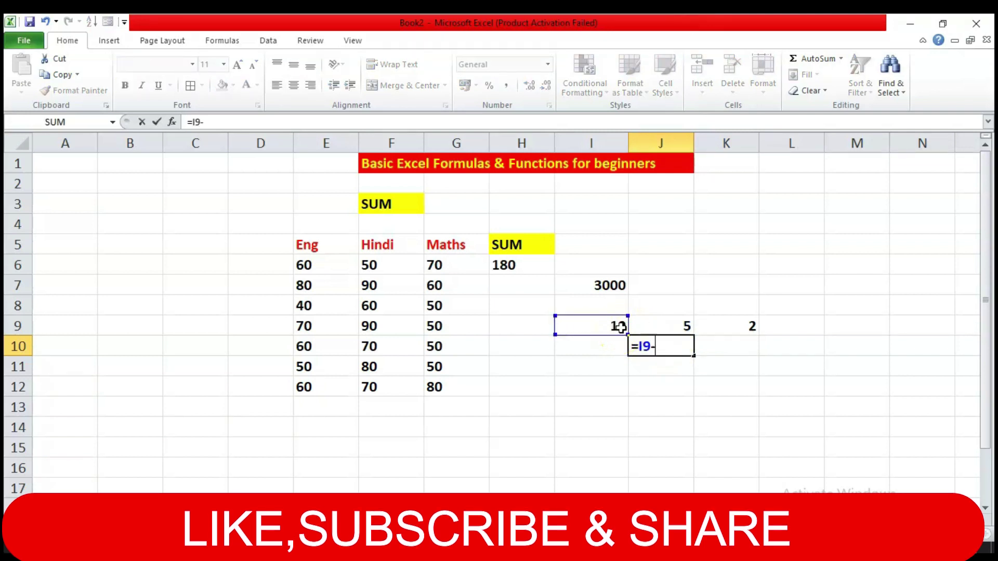
{"action": "left_click", "coordinate": [650, 330]}
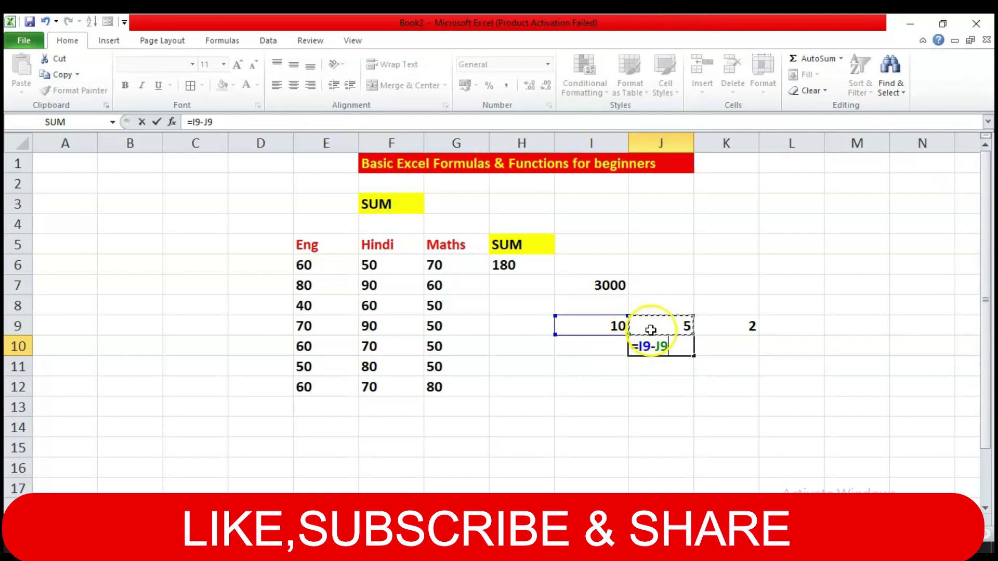
{"action": "key", "text": "Return"}
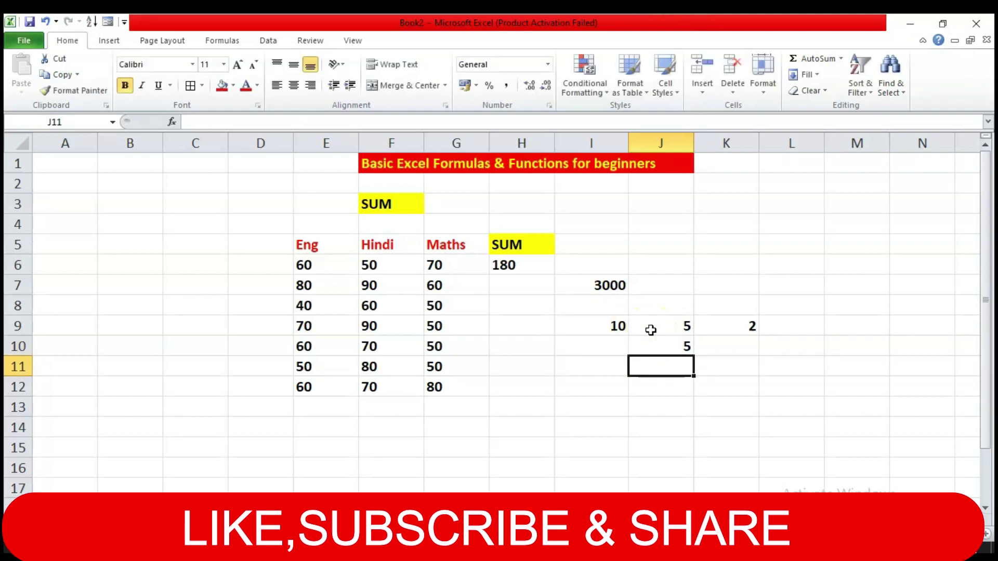
{"action": "left_click", "coordinate": [655, 347]}
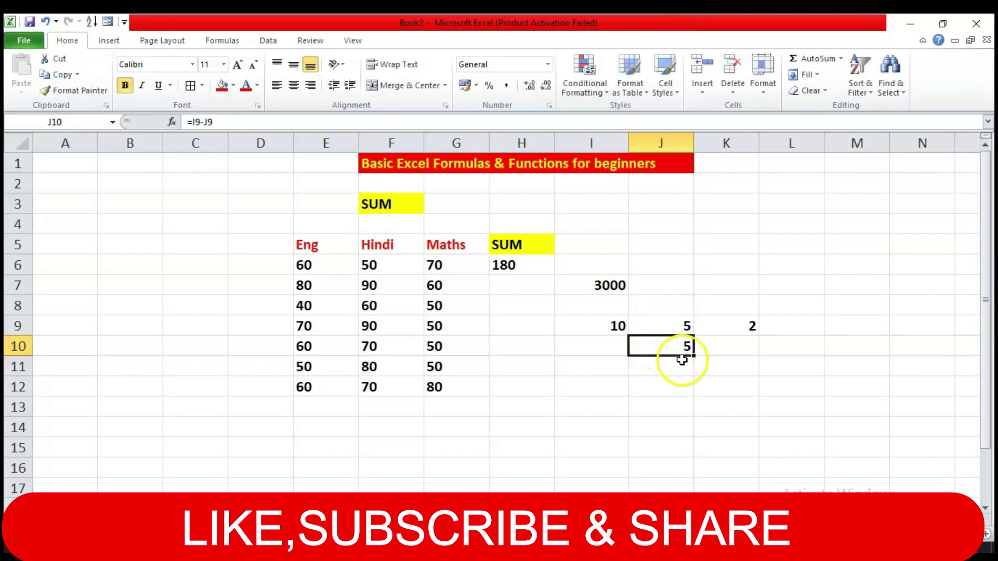
{"action": "double_click", "coordinate": [684, 354]}
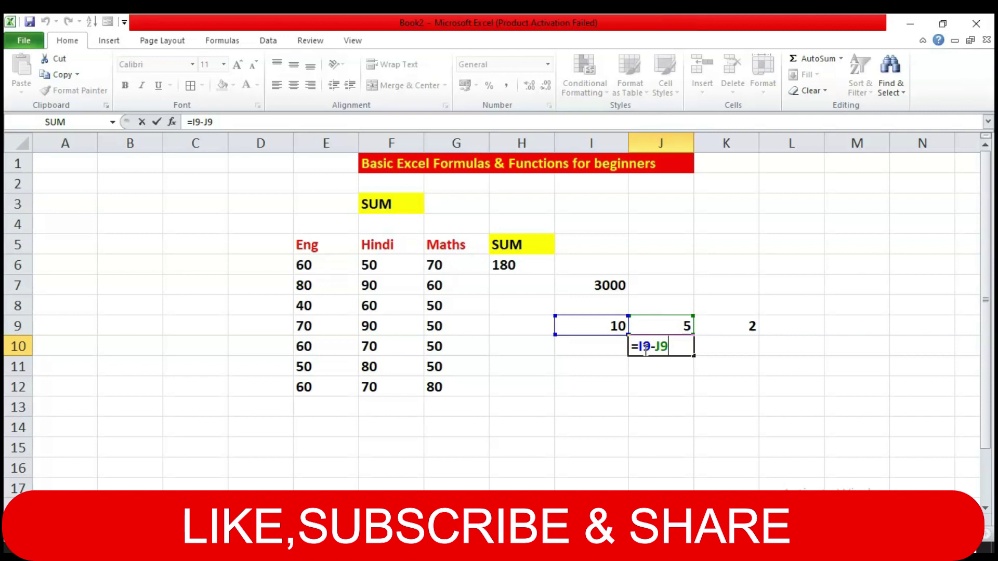
Step: Finish the J10 edit and clear the practice results from H6:K11
{"action": "left_click", "coordinate": [544, 395]}
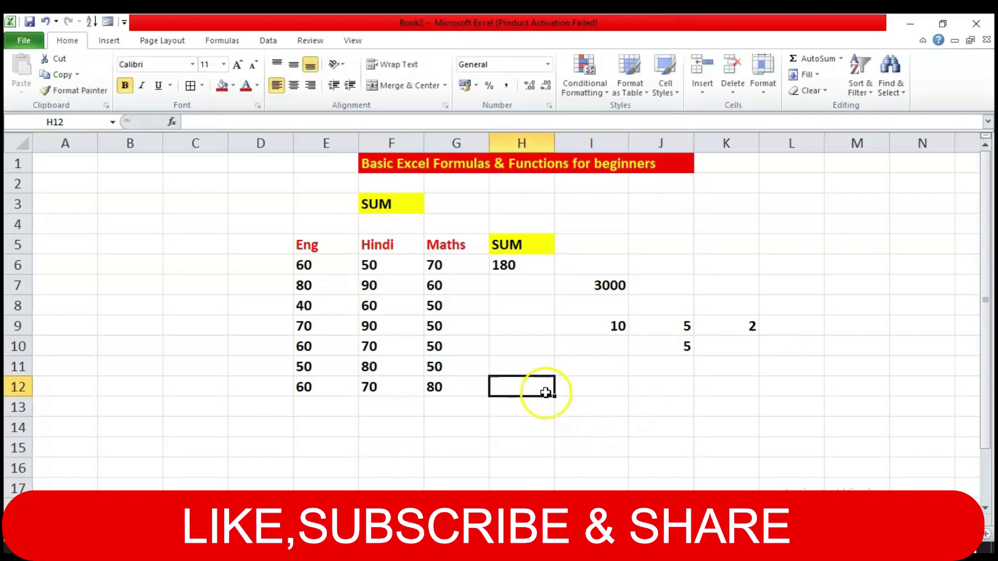
{"action": "left_click_drag", "start_coordinate": [507, 263], "coordinate": [710, 355]}
{"action": "key", "text": "Delete"}
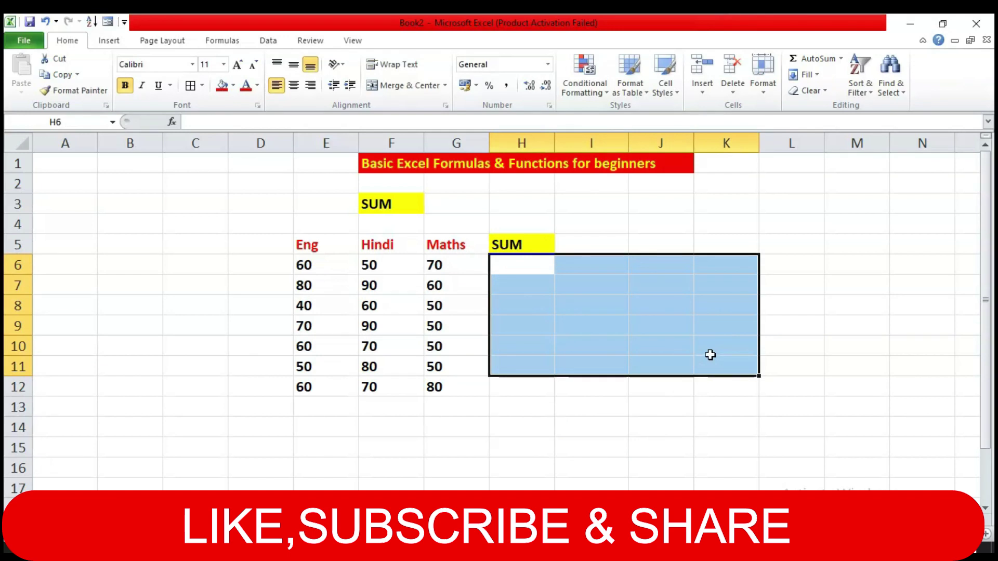
{"action": "left_click", "coordinate": [777, 363]}
Step: Enter =SUM(E6:G6) in H6 to total the first row's marks, giving 180
{"action": "left_click", "coordinate": [511, 265]}
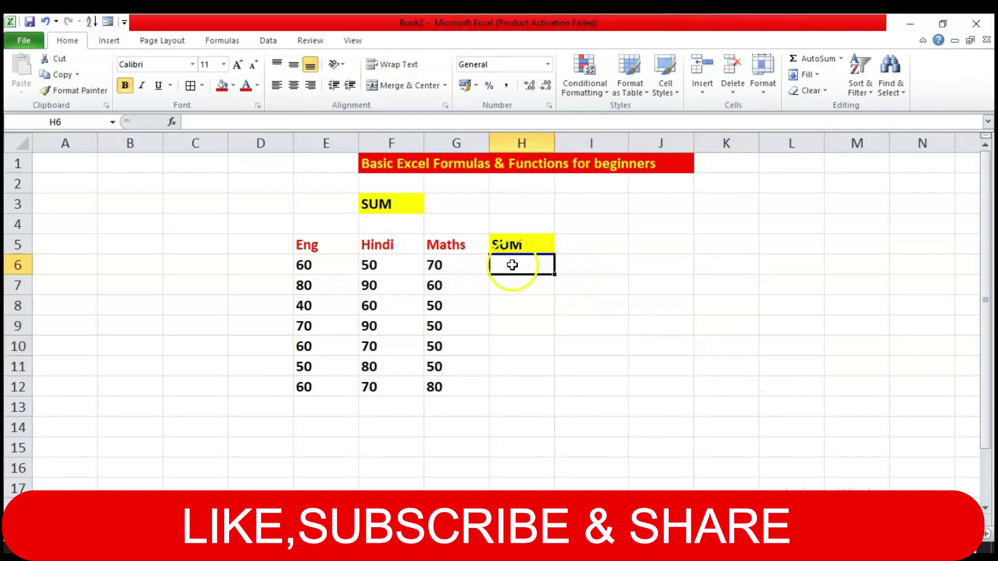
{"action": "left_click_drag", "start_coordinate": [303, 265], "coordinate": [434, 266]}
{"action": "left_click", "coordinate": [572, 318]}
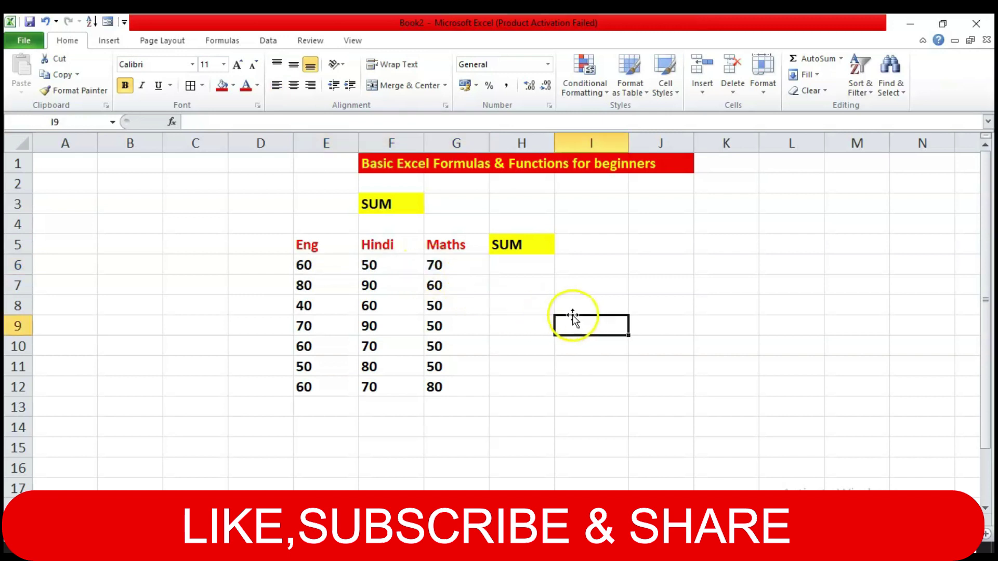
{"action": "left_click", "coordinate": [536, 270]}
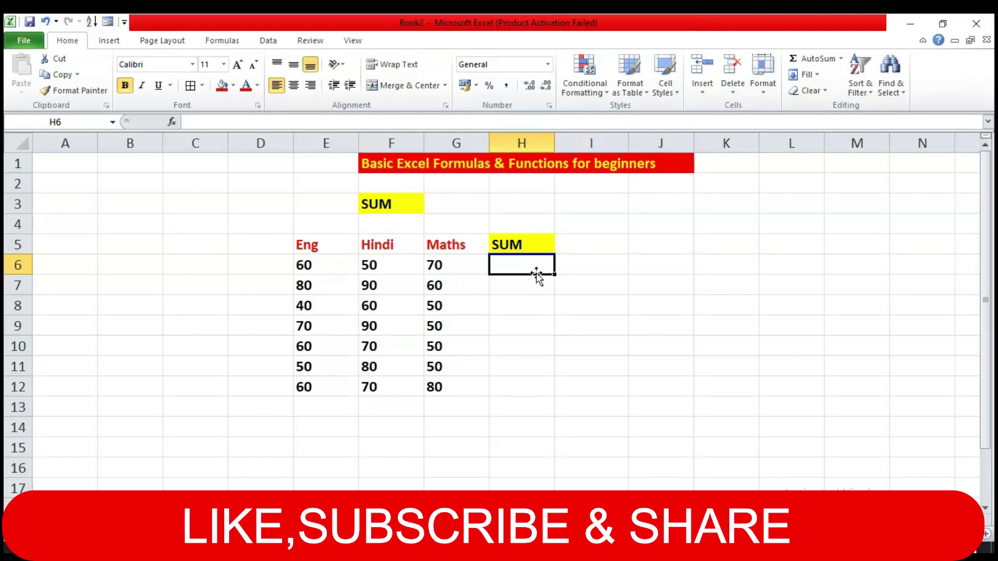
{"action": "type", "text": "="}
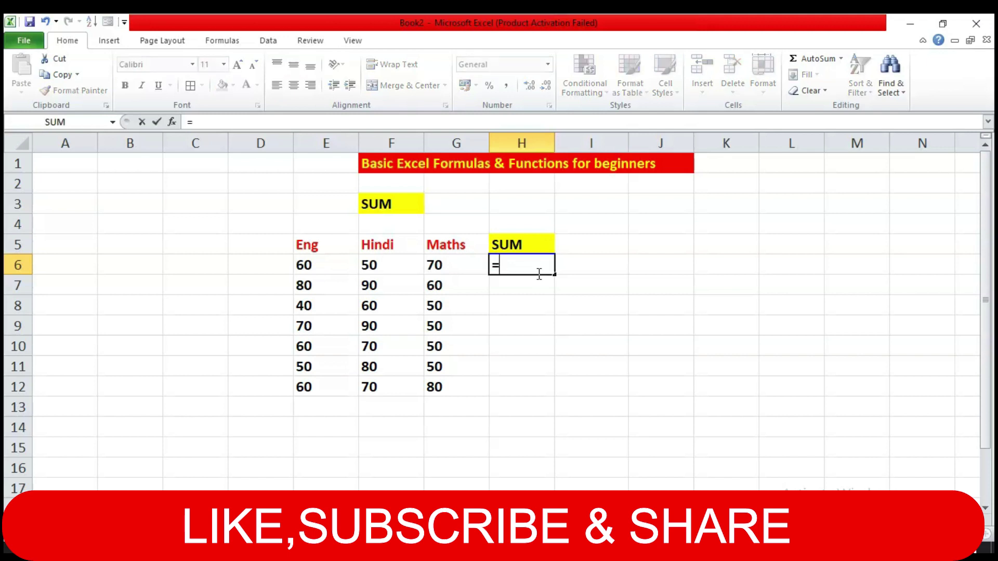
{"action": "type", "text": "su"}
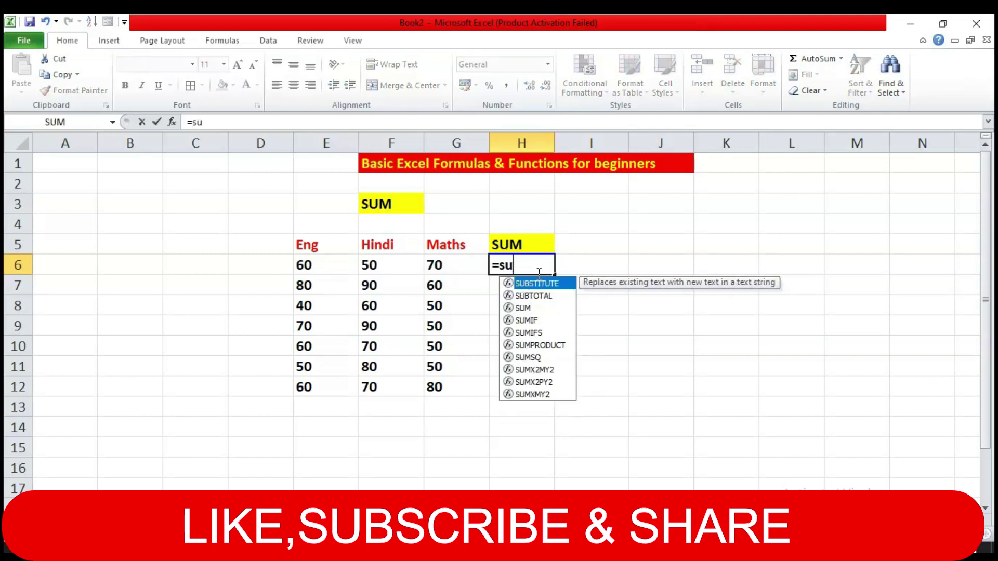
{"action": "type", "text": "m"}
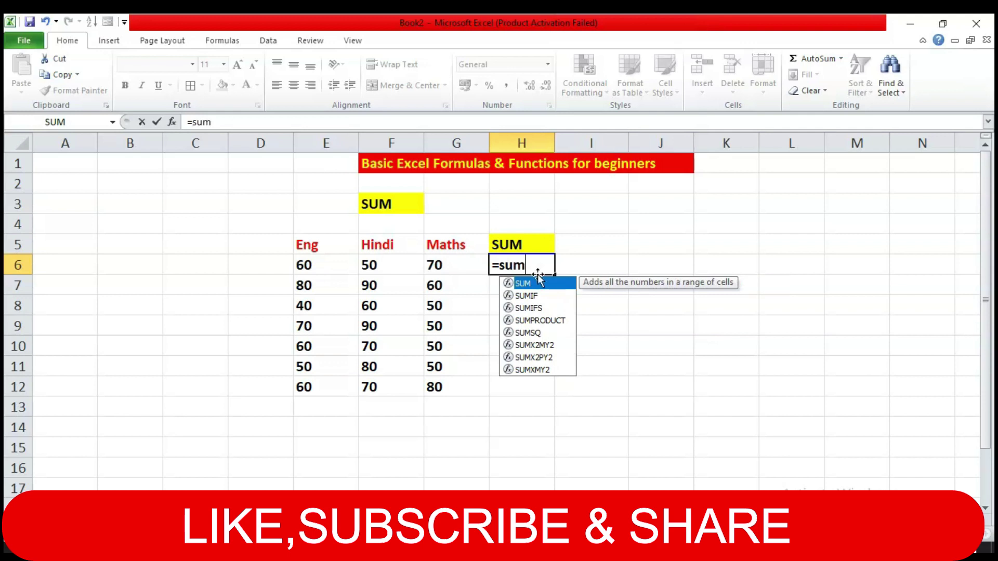
{"action": "key", "text": "Tab"}
{"action": "left_click_drag", "start_coordinate": [306, 264], "coordinate": [429, 277]}
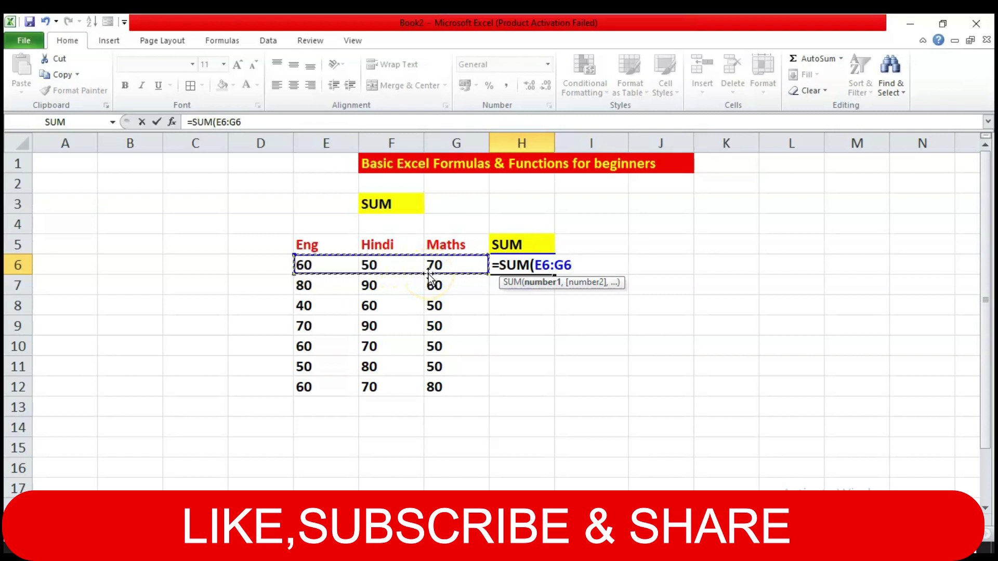
{"action": "type", "text": ")"}
{"action": "key", "text": "Return"}
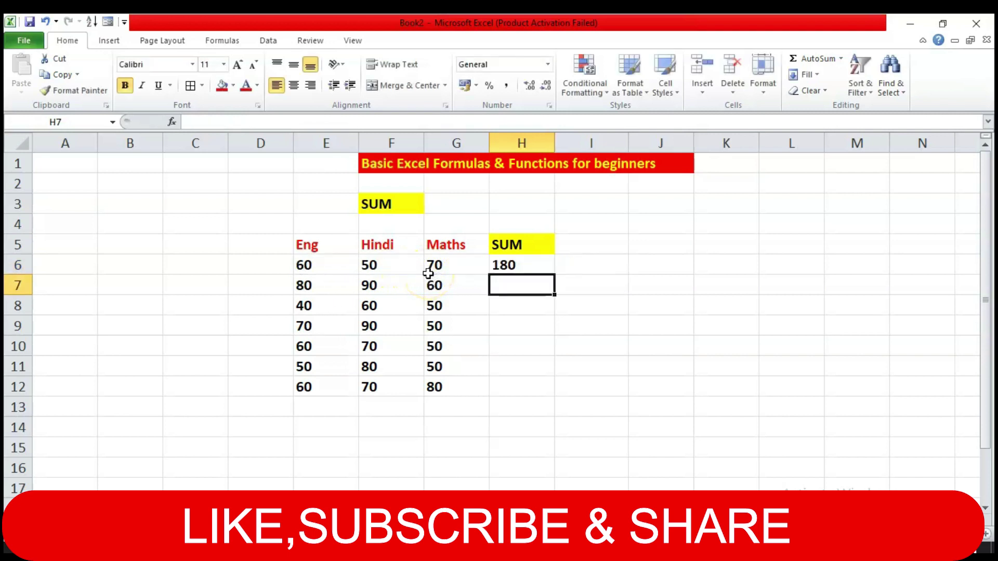
{"action": "left_click", "coordinate": [525, 266]}
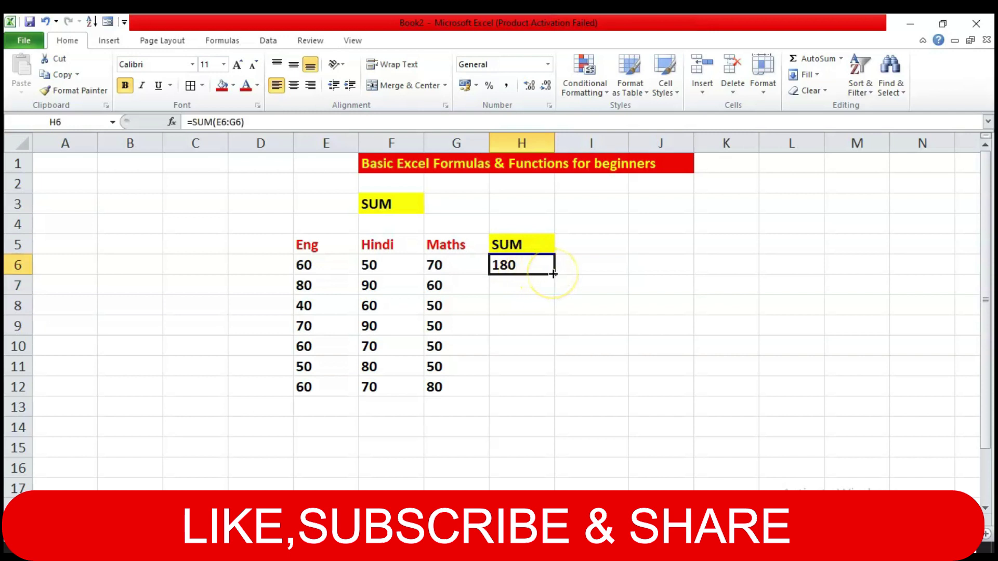
Step: Fill H6's SUM down to H12 and AutoSum the Maths column into G13, giving 410
{"action": "left_click_drag", "start_coordinate": [553, 274], "coordinate": [535, 386]}
{"action": "left_click", "coordinate": [659, 364]}
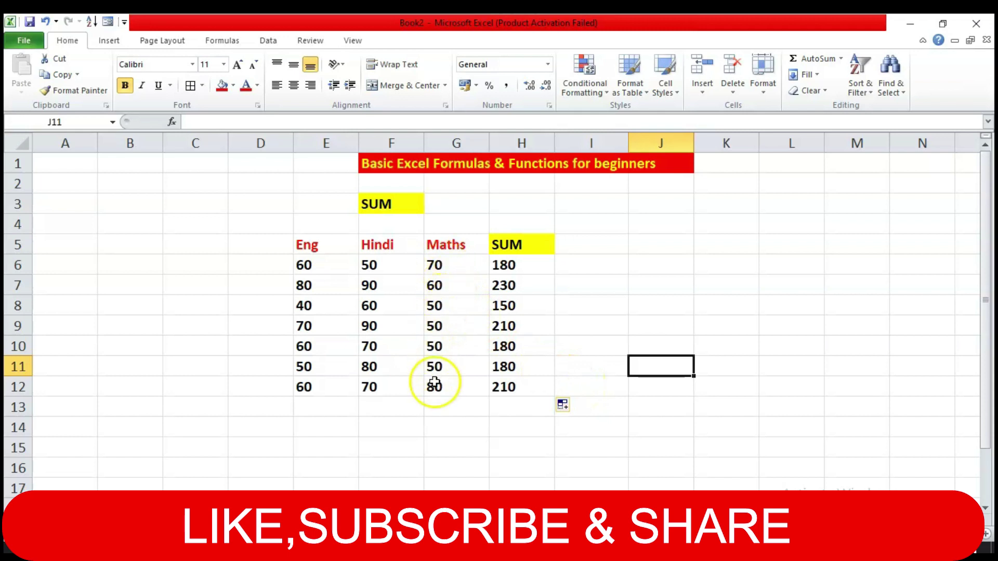
{"action": "left_click", "coordinate": [440, 407]}
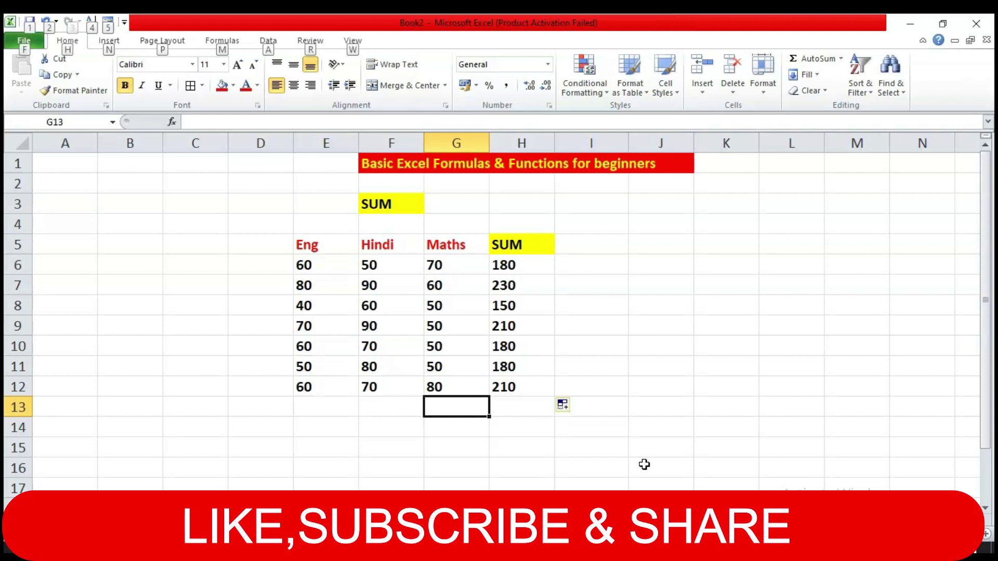
{"action": "key", "text": "alt+equal"}
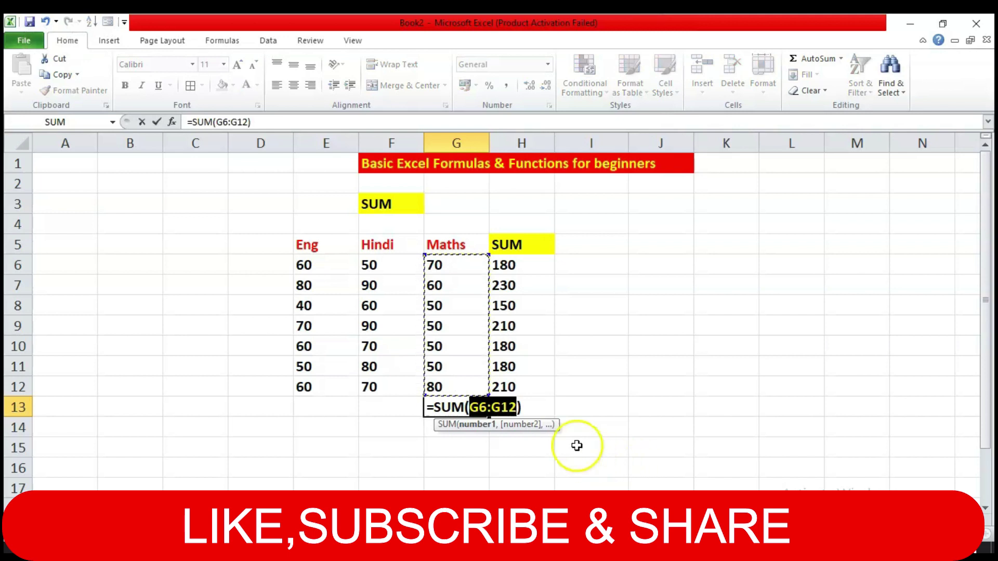
{"action": "left_click", "coordinate": [456, 416]}
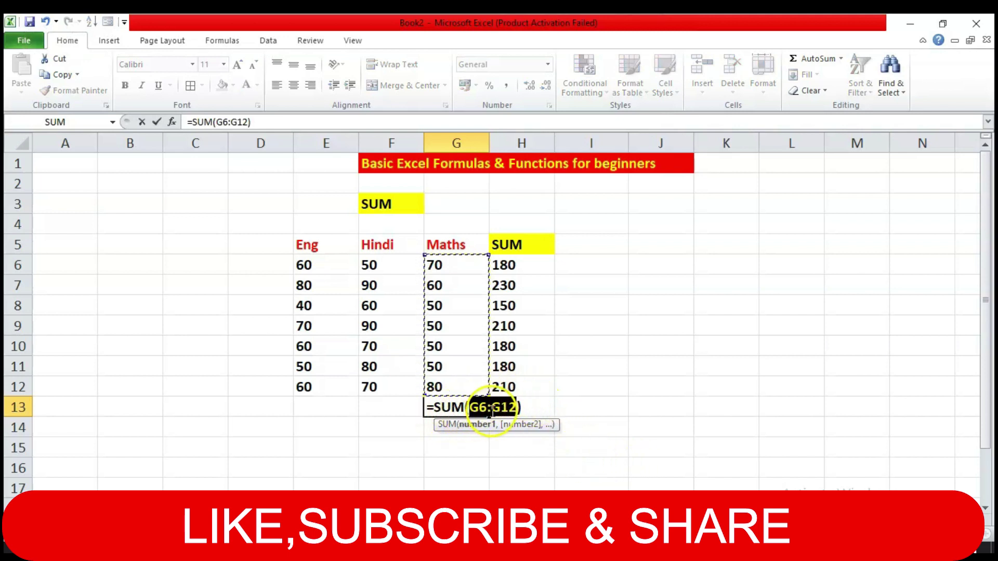
{"action": "key", "text": "Return"}
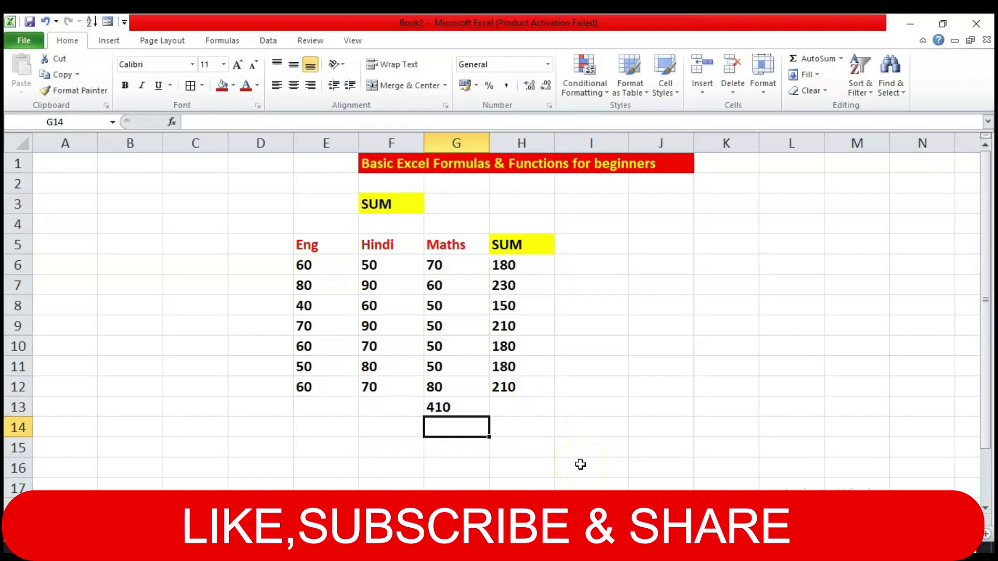
{"action": "left_click", "coordinate": [469, 405]}
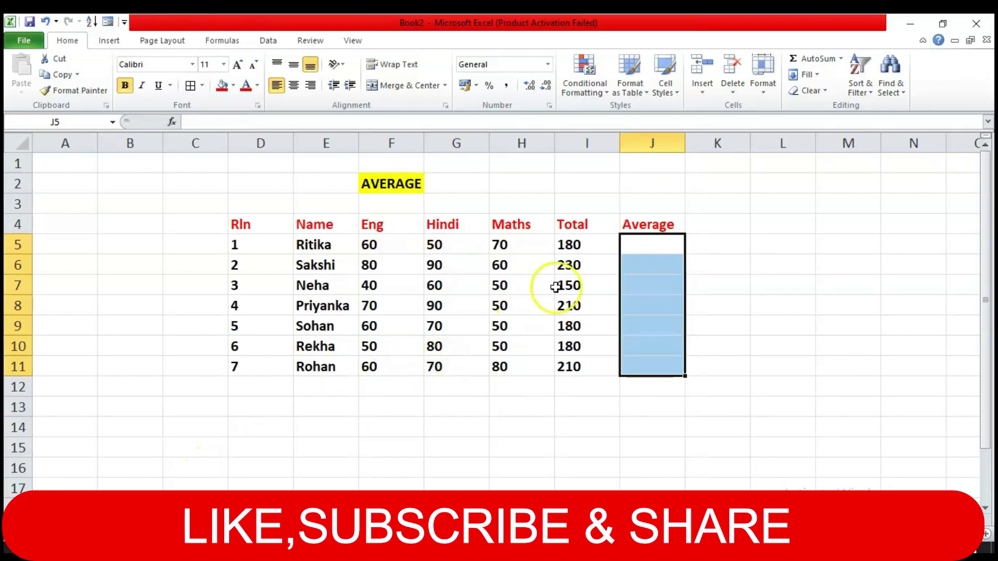
Step: Enter =AVERAGE(F5:H5) in J5 for the first student's average mark
{"action": "left_click", "coordinate": [644, 280]}
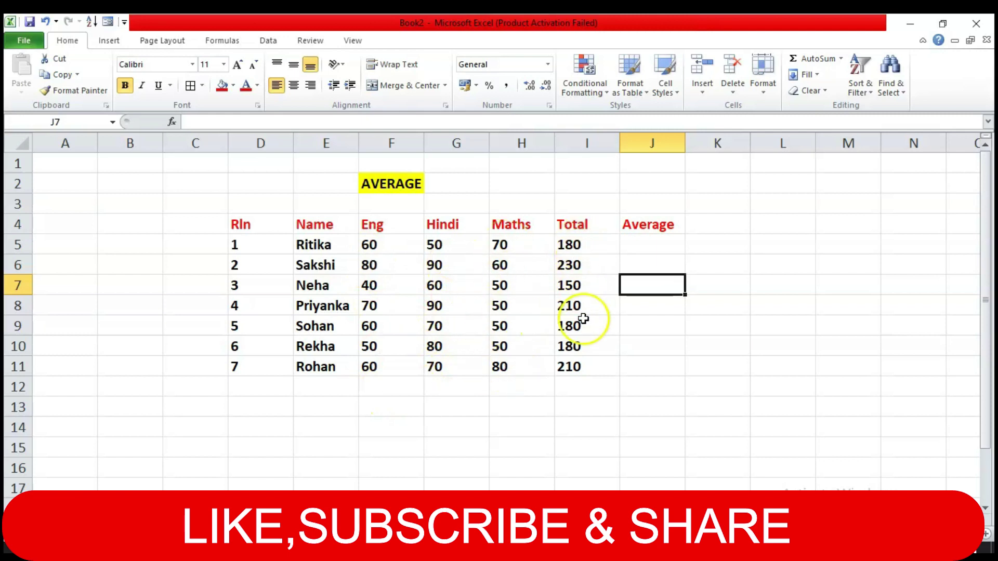
{"action": "left_click", "coordinate": [643, 249]}
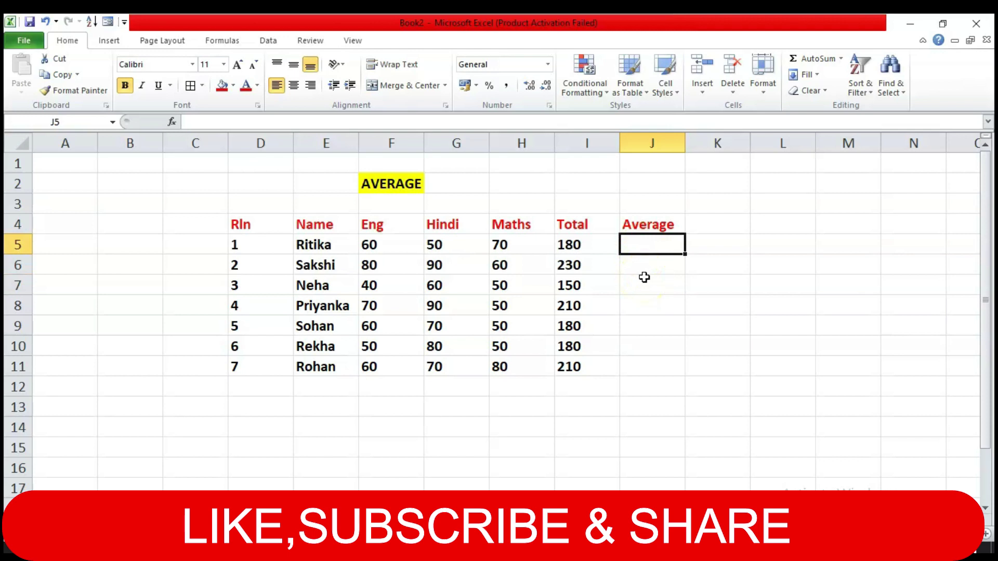
{"action": "type", "text": "="}
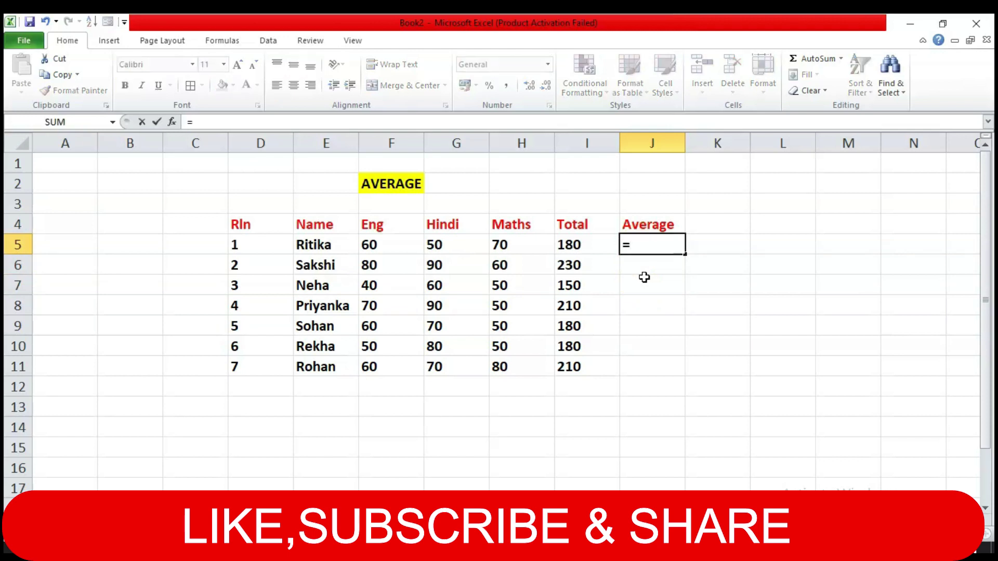
{"action": "type", "text": "aver"}
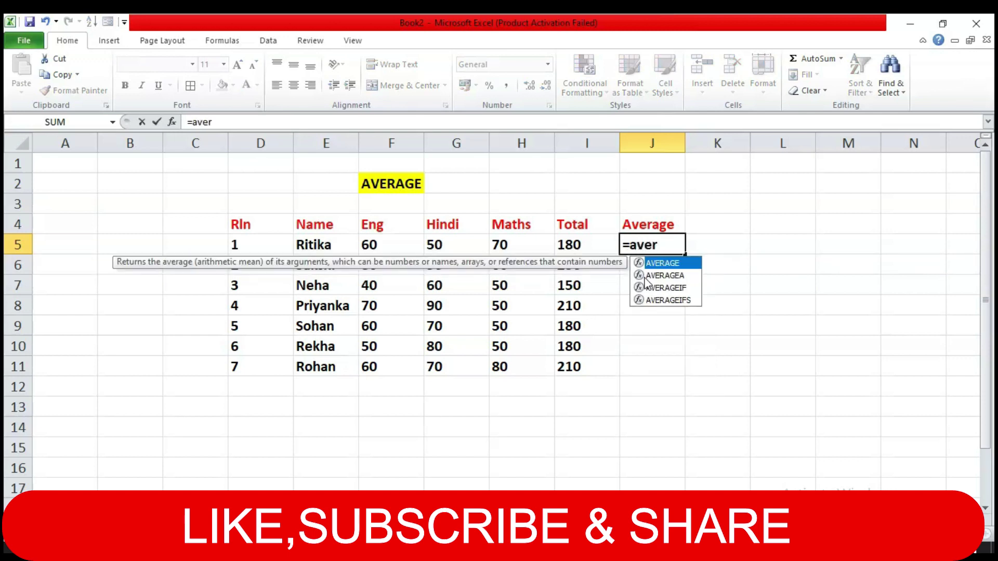
{"action": "double_click", "coordinate": [660, 263]}
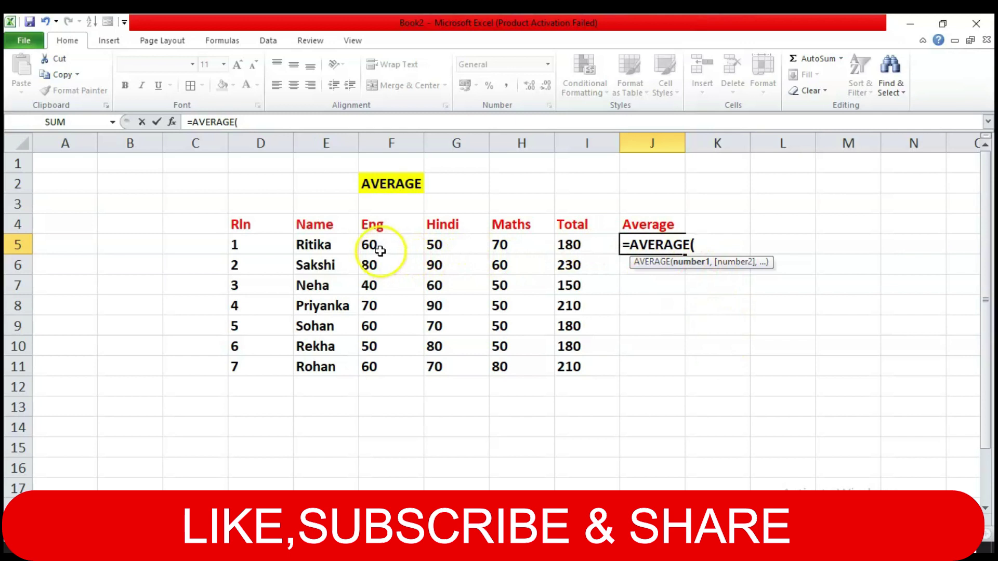
{"action": "left_click_drag", "start_coordinate": [380, 251], "coordinate": [500, 247]}
{"action": "type", "text": ")"}
{"action": "key", "text": "Return"}
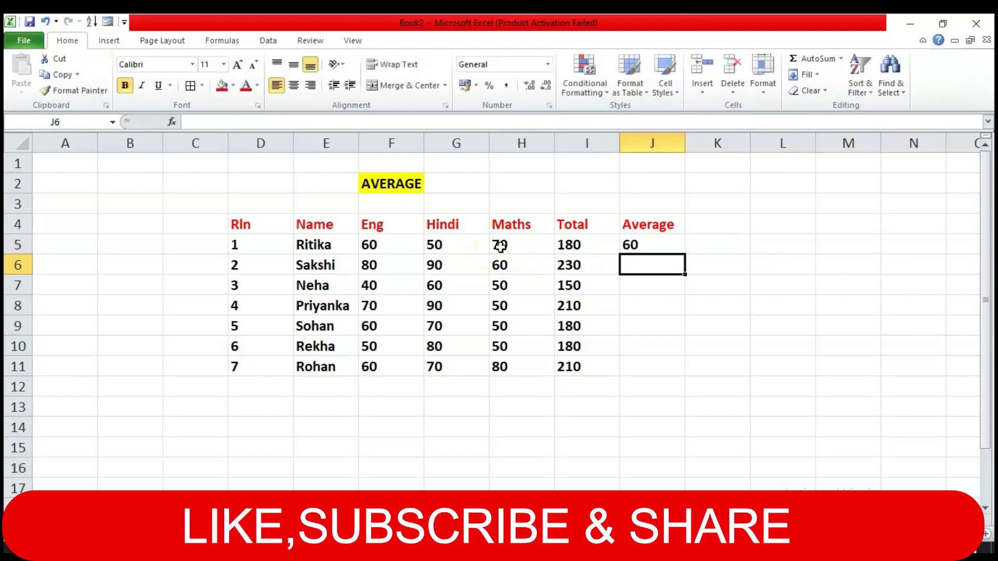
{"action": "left_click", "coordinate": [631, 246]}
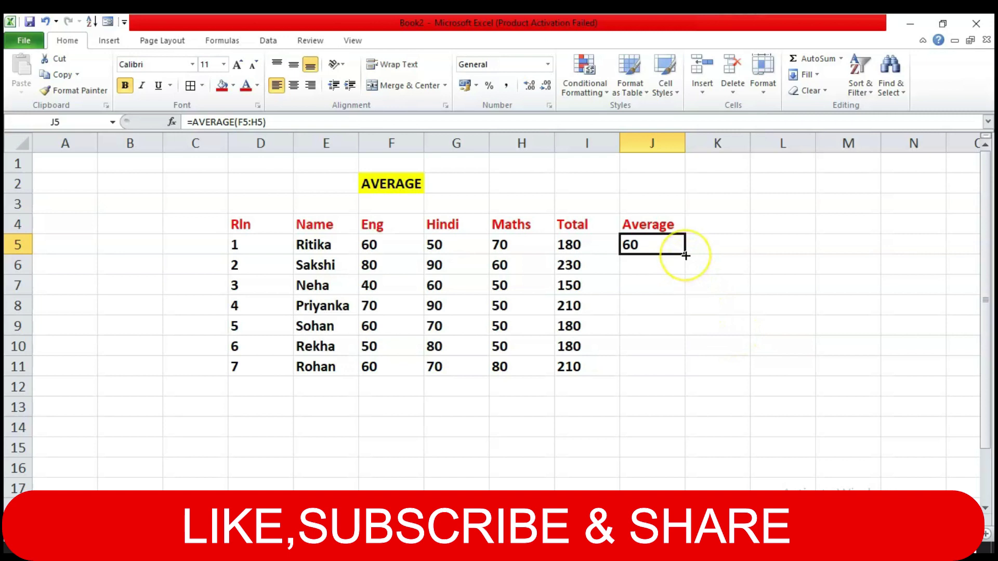
Step: Copy the average formula down to J11, then select the MAX and MIN label cells
{"action": "left_click_drag", "start_coordinate": [685, 255], "coordinate": [669, 368]}
{"action": "left_click", "coordinate": [768, 385]}
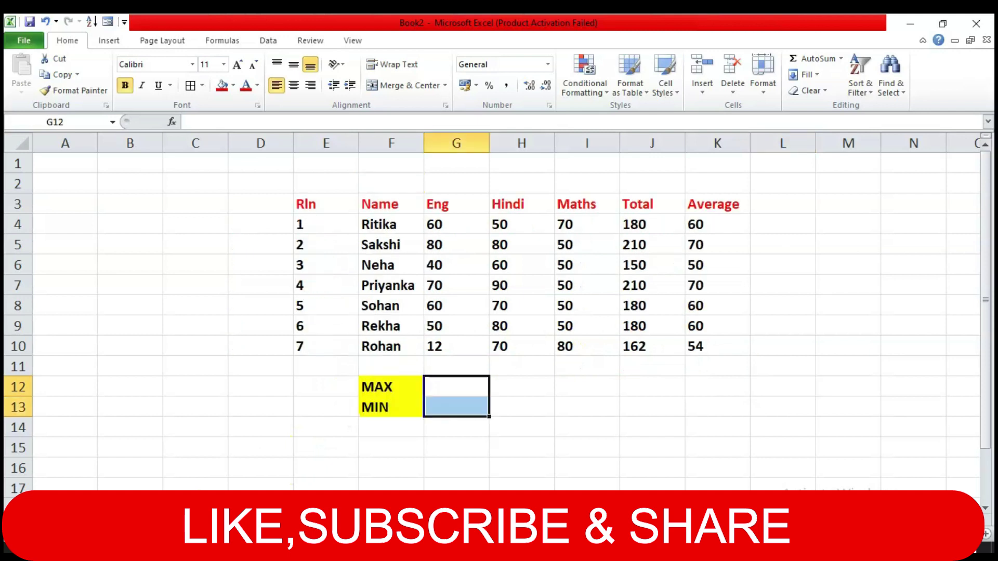
{"action": "left_click", "coordinate": [370, 391]}
{"action": "left_click", "coordinate": [375, 409]}
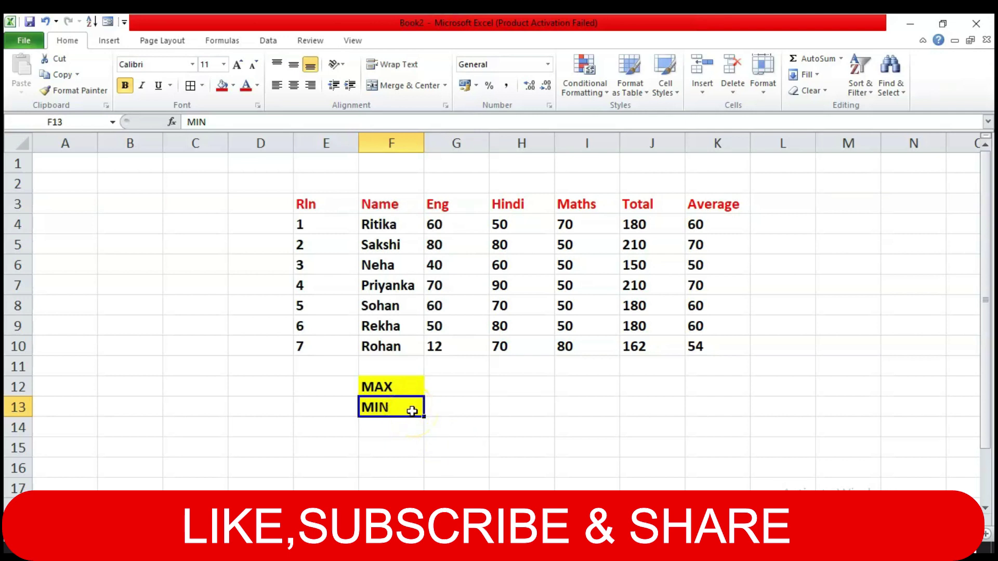
Step: Enter =MAX(G4:G10) in G12, returning the highest Eng mark of 80
{"action": "left_click", "coordinate": [394, 386]}
{"action": "left_click_drag", "start_coordinate": [442, 225], "coordinate": [445, 343]}
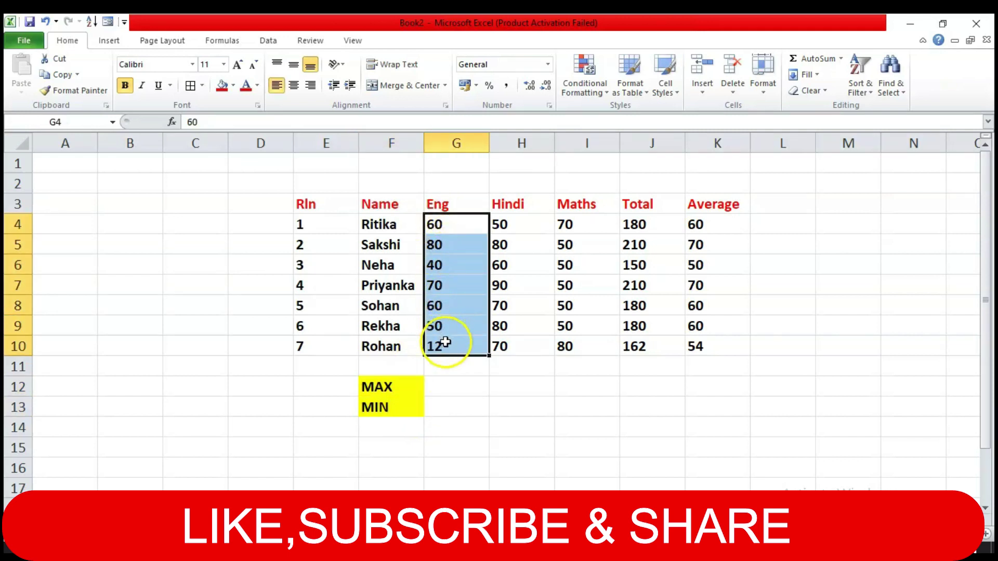
{"action": "left_click", "coordinate": [442, 386]}
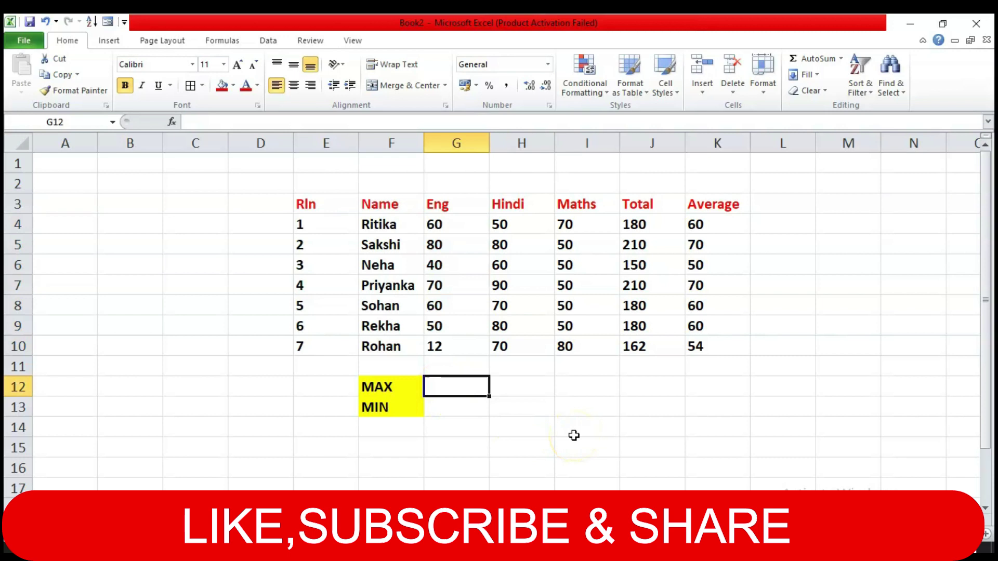
{"action": "type", "text": "=ma"}
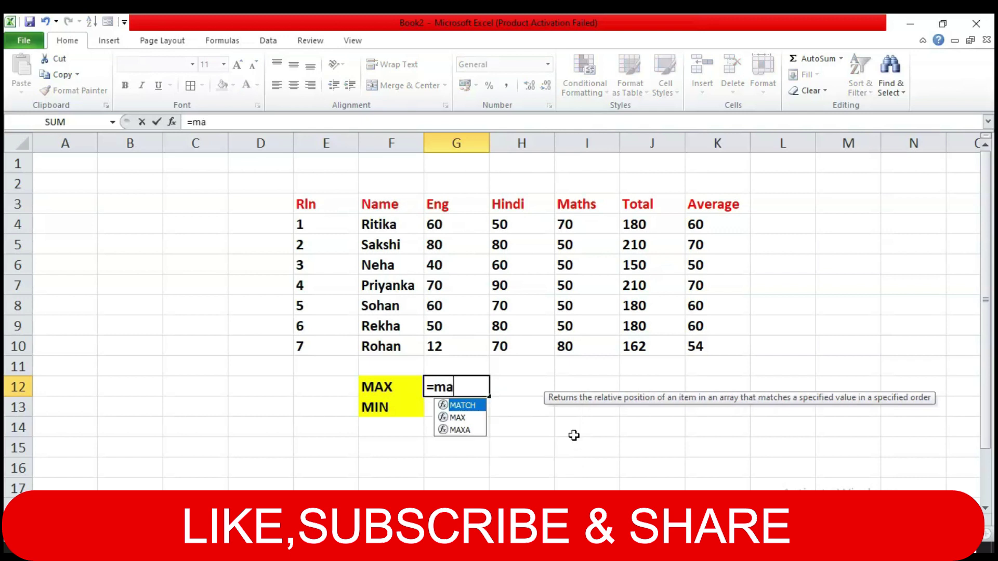
{"action": "type", "text": "x"}
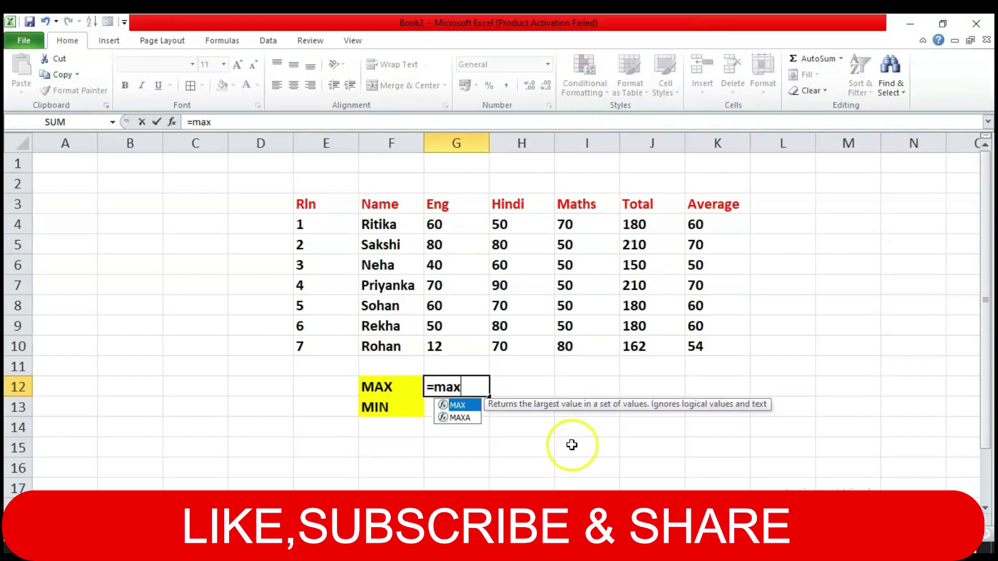
{"action": "double_click", "coordinate": [464, 405]}
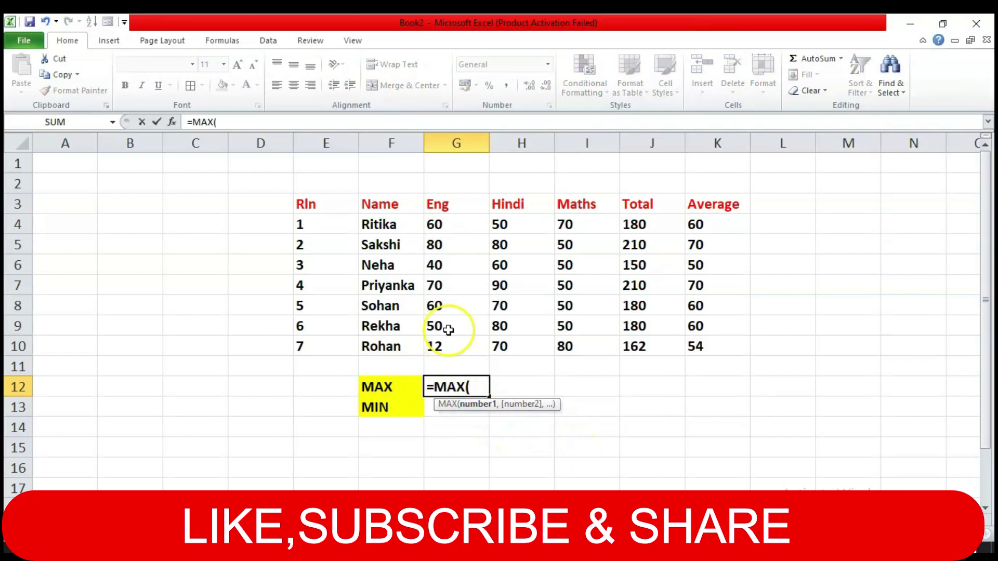
{"action": "left_click_drag", "start_coordinate": [437, 225], "coordinate": [448, 347]}
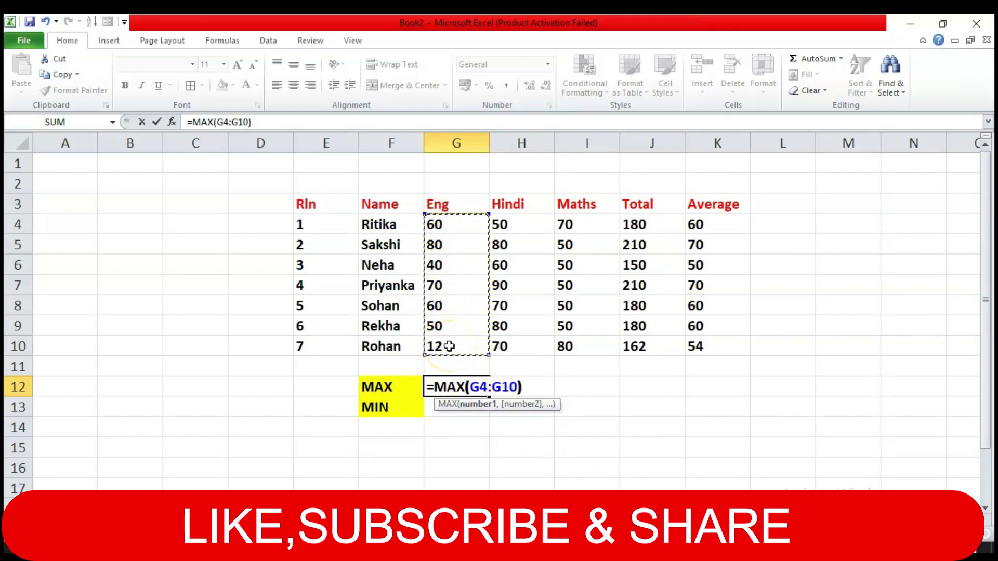
{"action": "key", "text": "Return"}
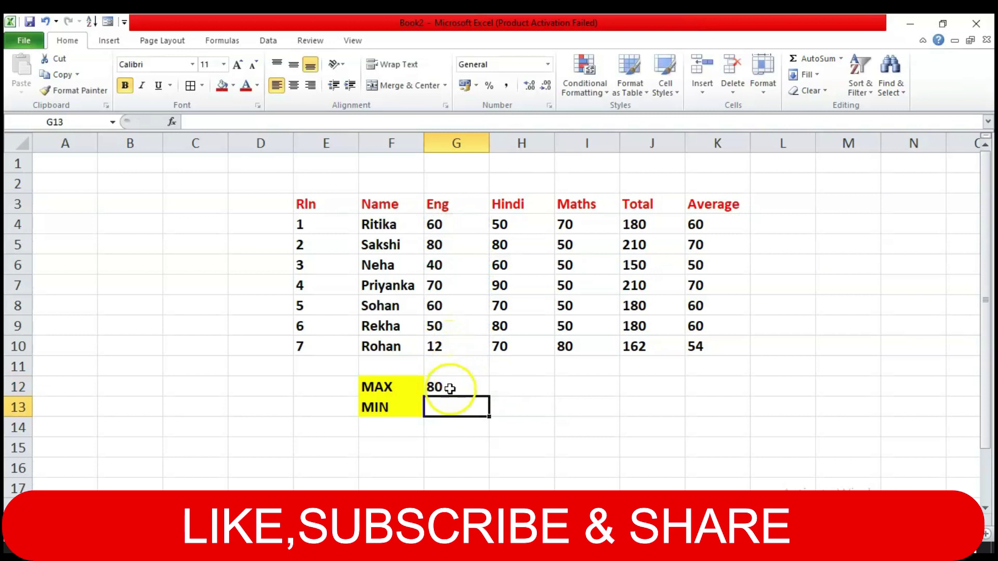
{"action": "left_click", "coordinate": [450, 389]}
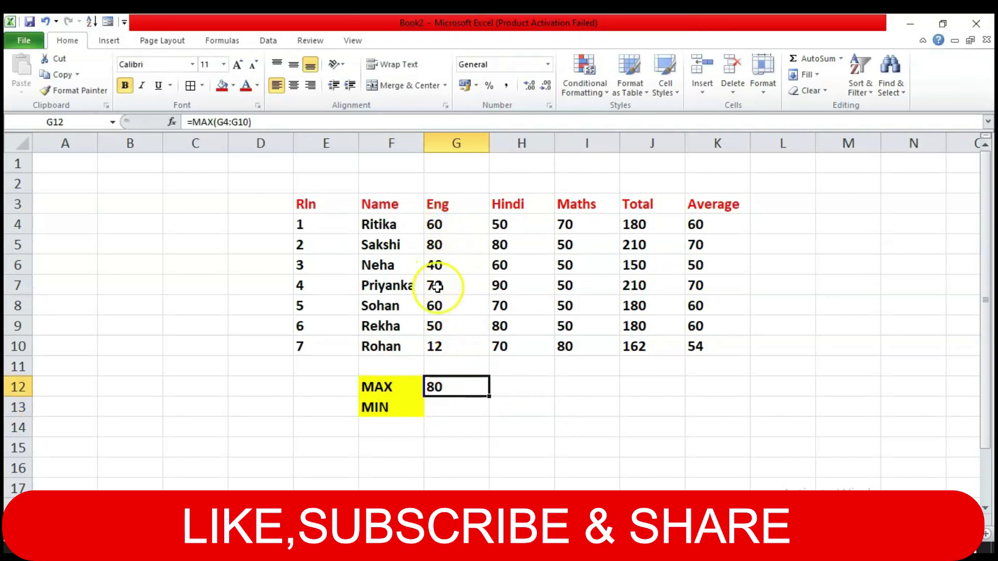
{"action": "left_click", "coordinate": [441, 246]}
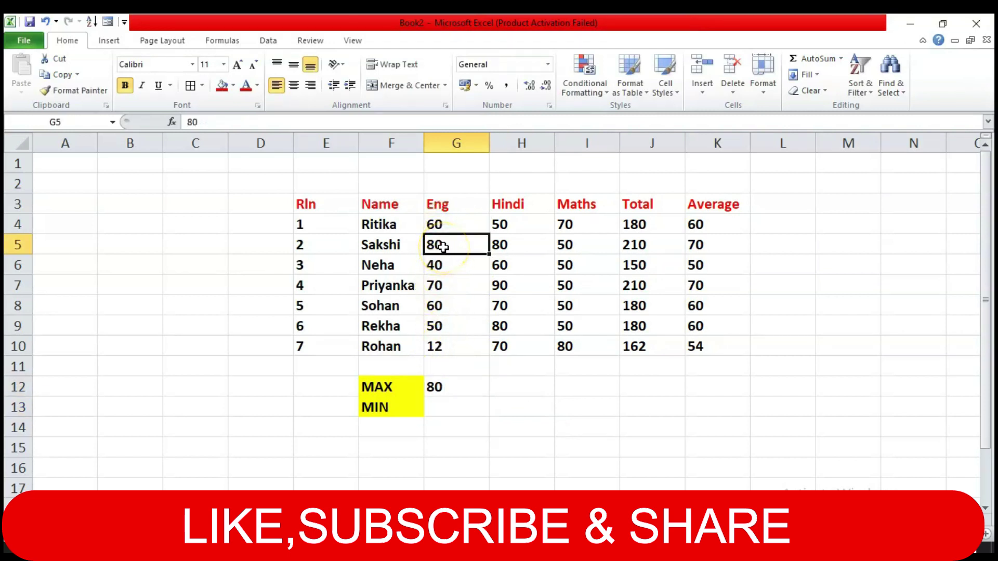
Step: Enter =MIN(G4:G10) in G13, returning the lowest Eng mark of 12
{"action": "left_click", "coordinate": [445, 404]}
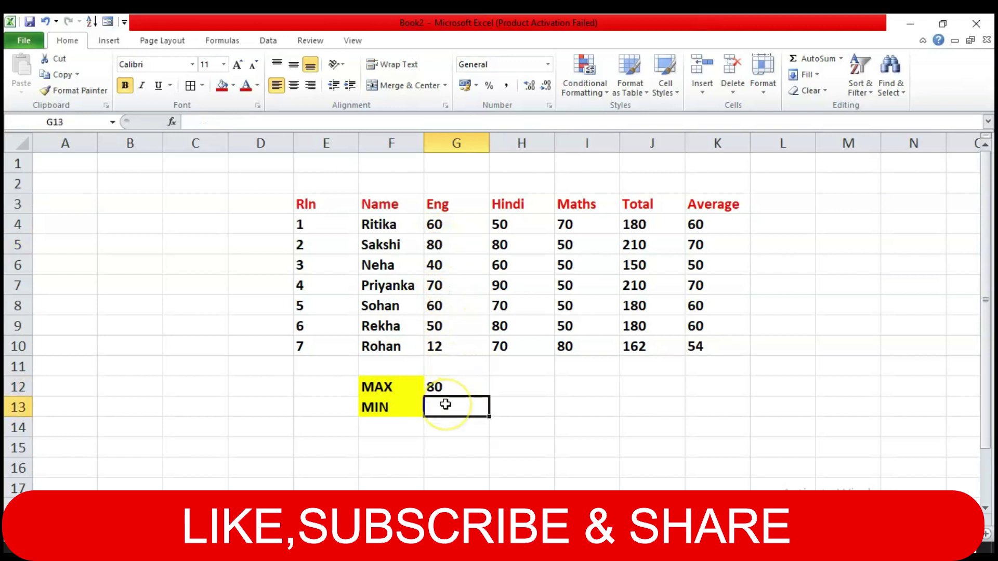
{"action": "type", "text": "="}
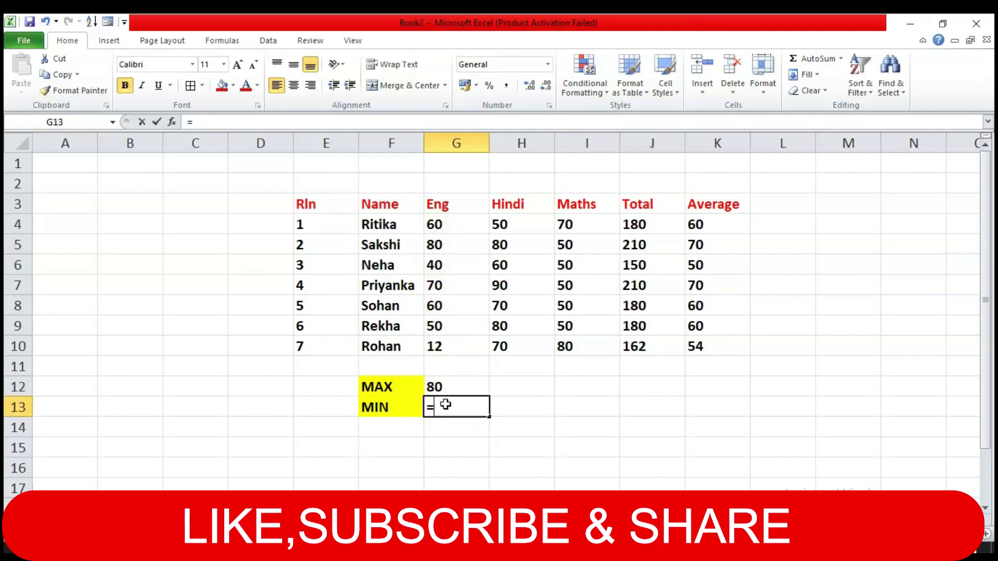
{"action": "type", "text": "min"}
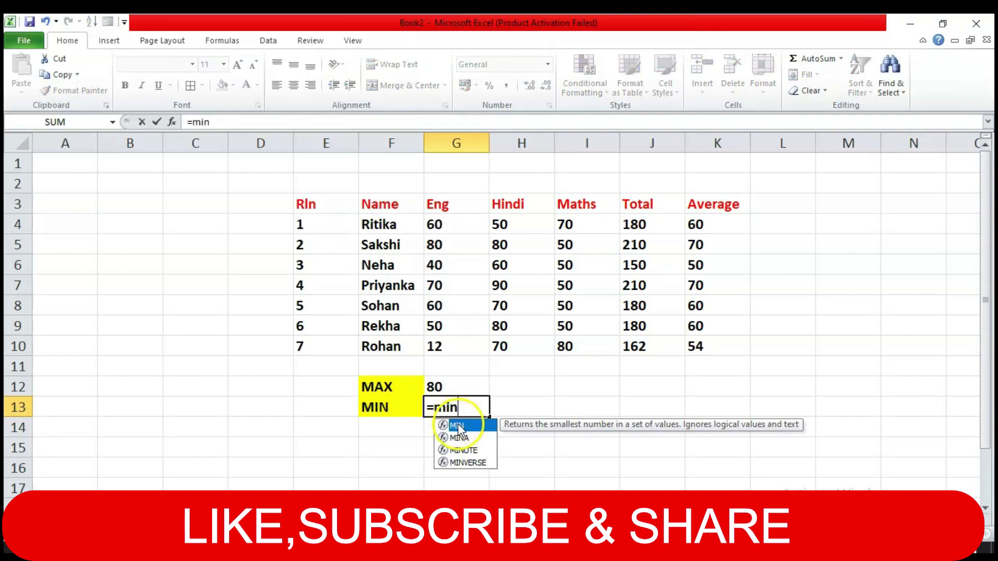
{"action": "double_click", "coordinate": [456, 426]}
{"action": "left_click_drag", "start_coordinate": [450, 224], "coordinate": [450, 340]}
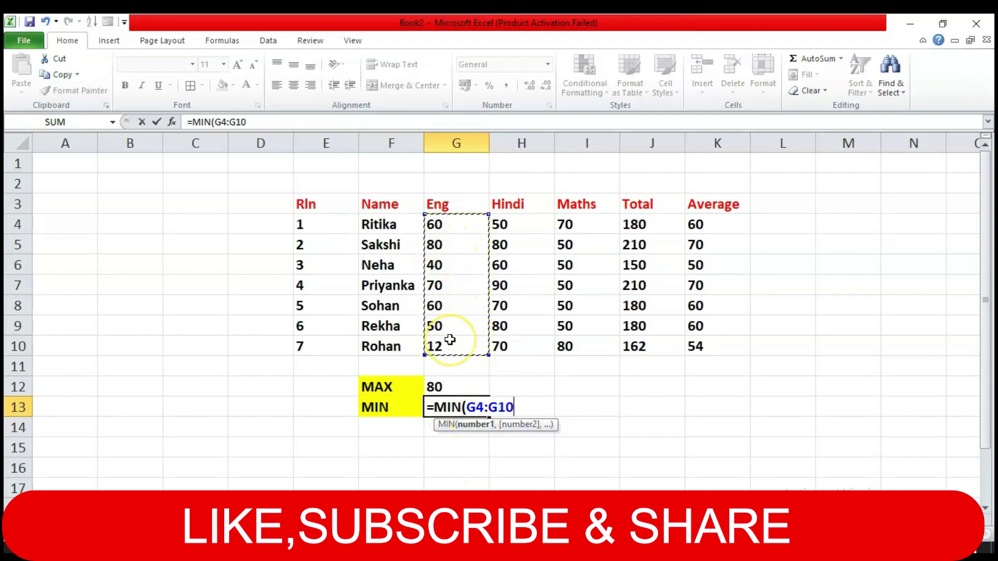
{"action": "type", "text": ")"}
{"action": "key", "text": "Return"}
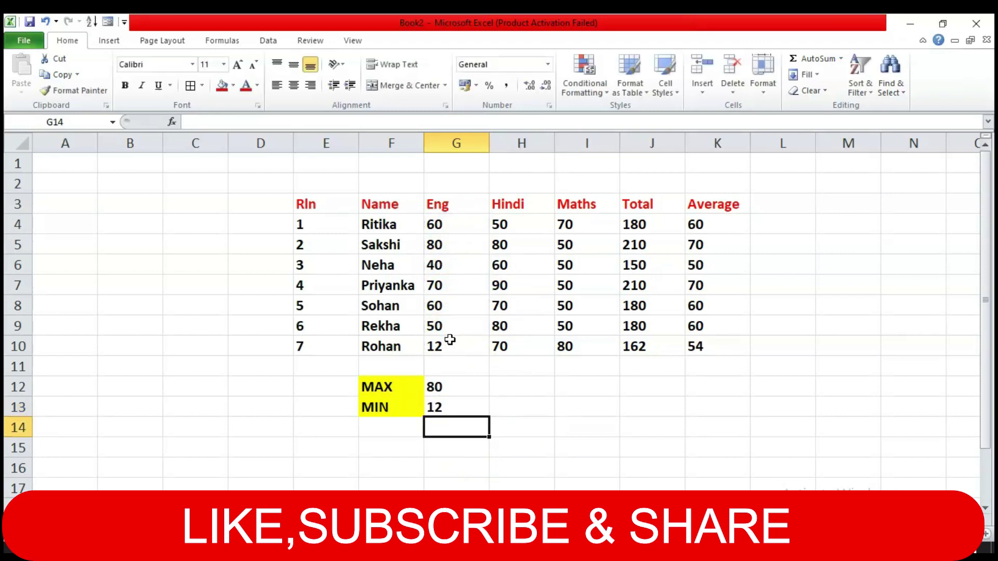
{"action": "left_click", "coordinate": [451, 407]}
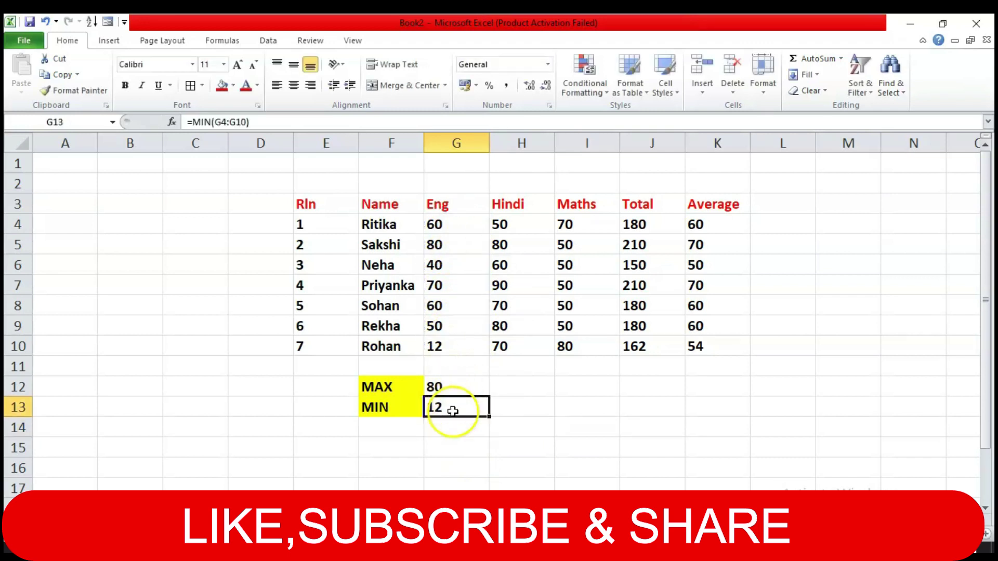
{"action": "left_click", "coordinate": [446, 344]}
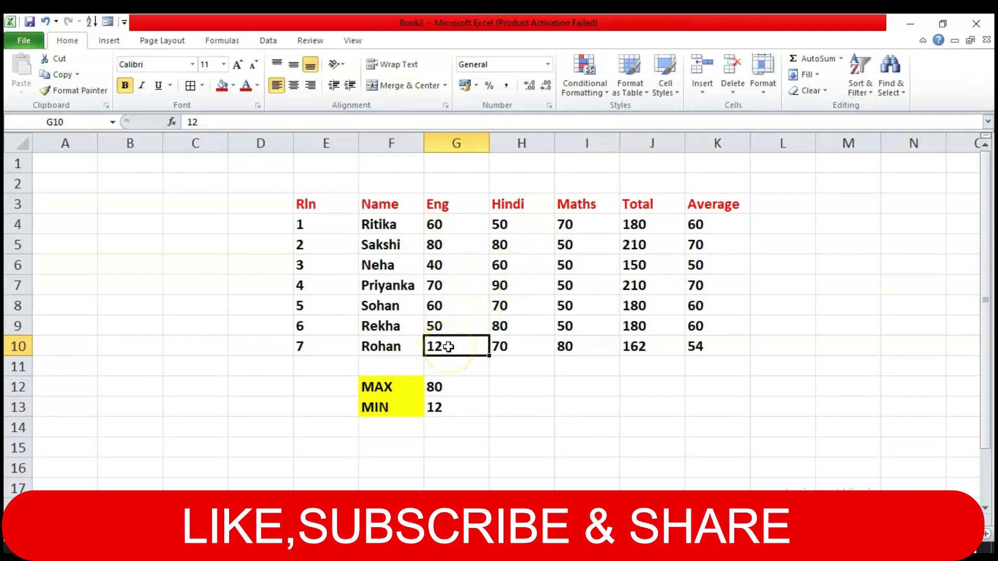
Step: Change G10's Eng mark to 1, confirm MIN recalculates to 1, and show the Formulas tab
{"action": "type", "text": "1"}
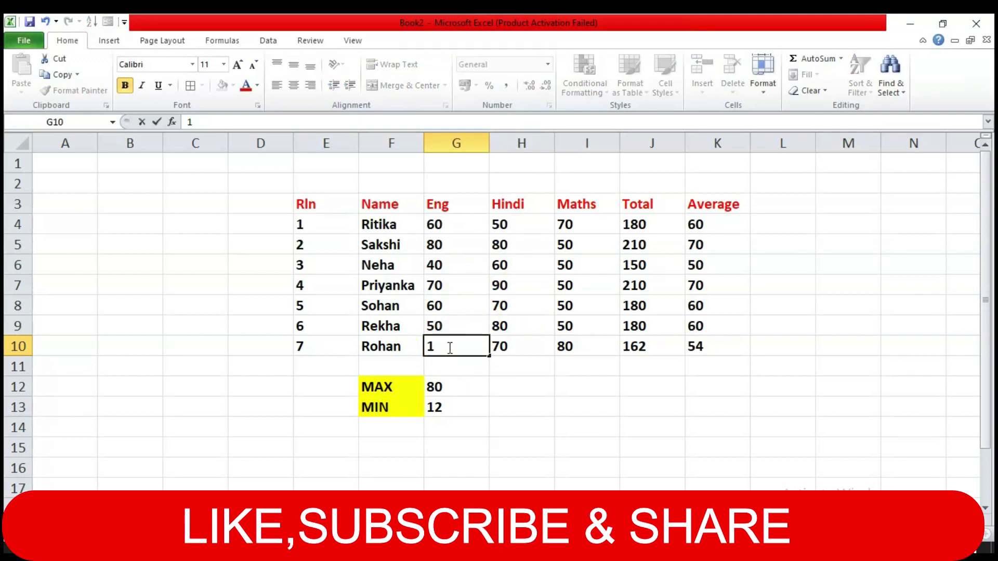
{"action": "key", "text": "Return"}
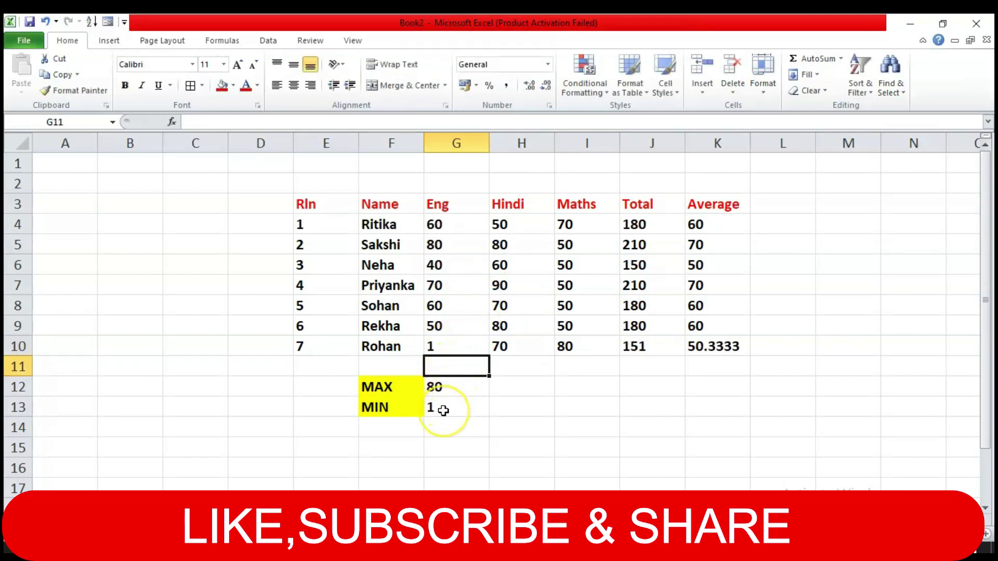
{"action": "left_click", "coordinate": [442, 410]}
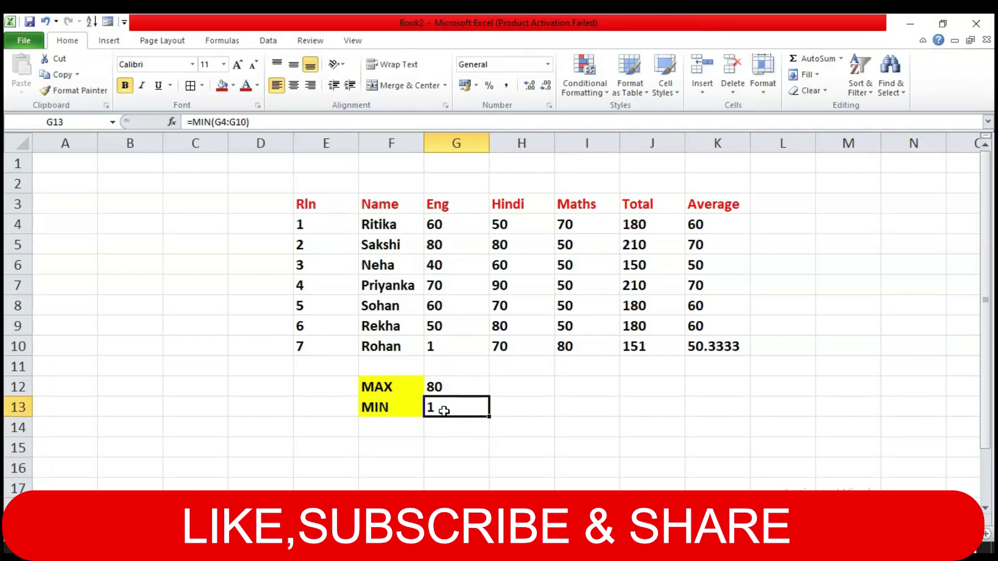
{"action": "left_click", "coordinate": [223, 41]}
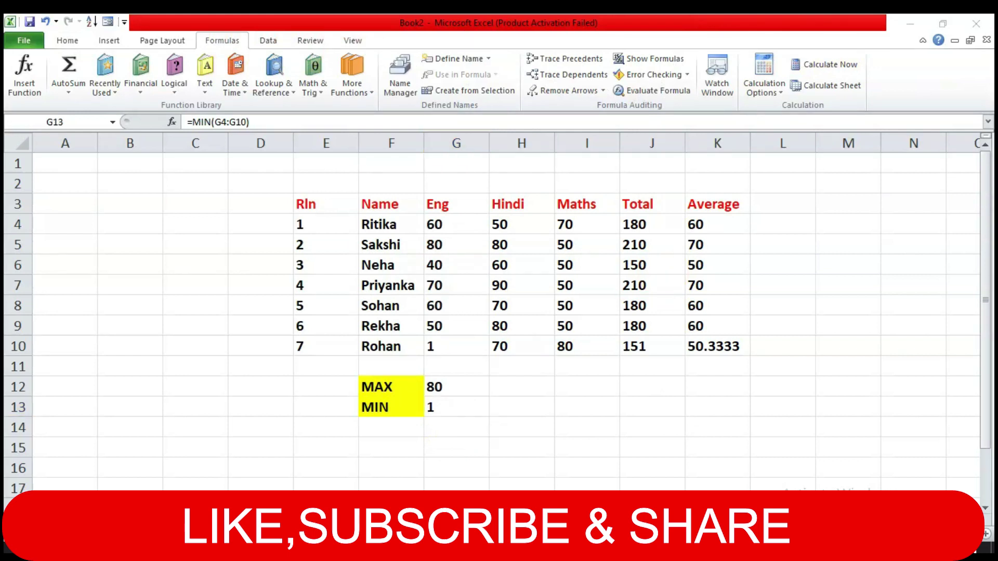
Step: Switch the workbook's Calculation Options to Manual
{"action": "left_click", "coordinate": [781, 98]}
{"action": "left_click", "coordinate": [782, 97]}
{"action": "left_click", "coordinate": [788, 108]}
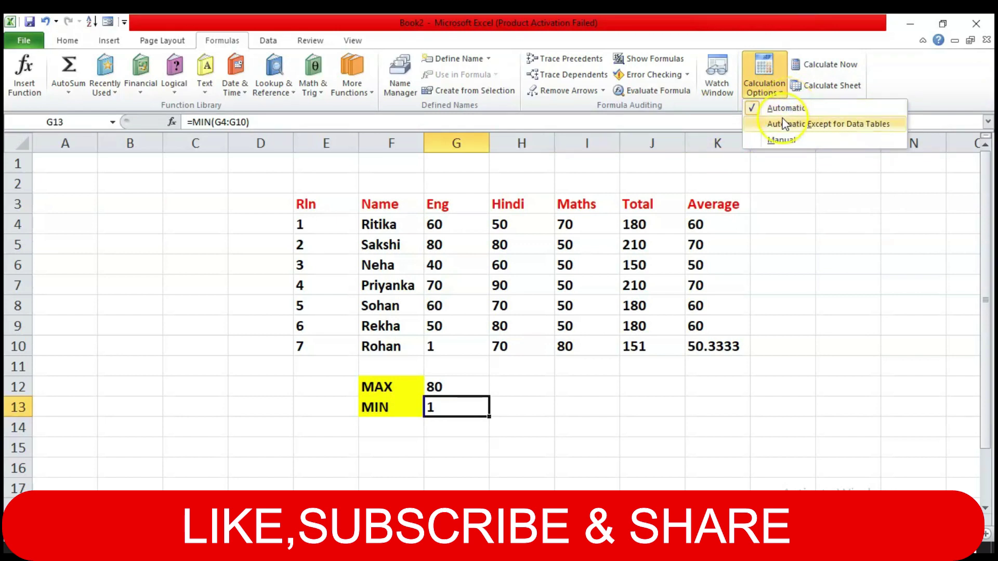
{"action": "left_click", "coordinate": [768, 144]}
{"action": "left_click", "coordinate": [763, 142]}
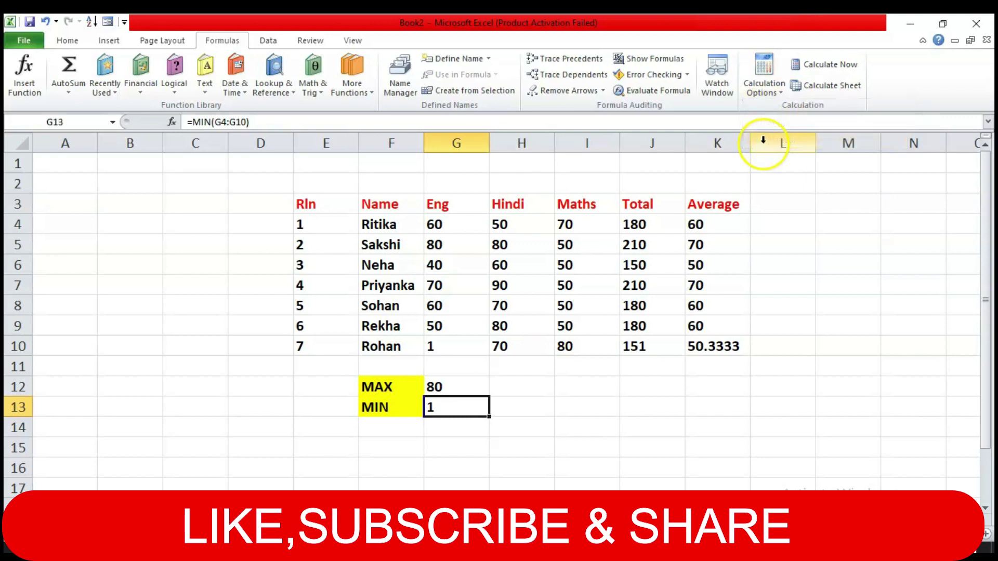
Step: Change the Eng mark in G10 back to 12 and restore Automatic calculation so MIN shows 12
{"action": "left_click", "coordinate": [445, 348]}
{"action": "double_click", "coordinate": [445, 348]}
{"action": "type", "text": "2"}
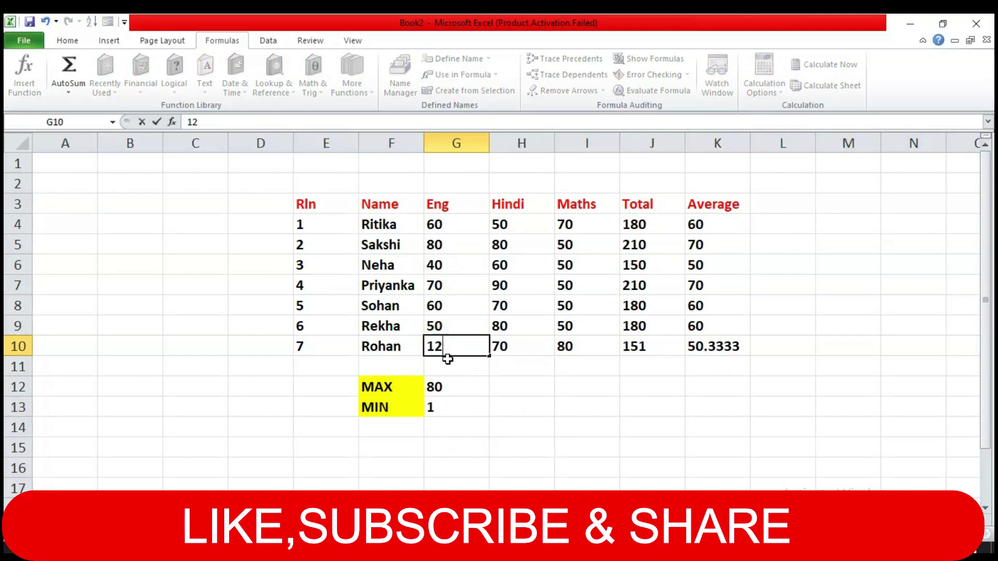
{"action": "left_click", "coordinate": [447, 406]}
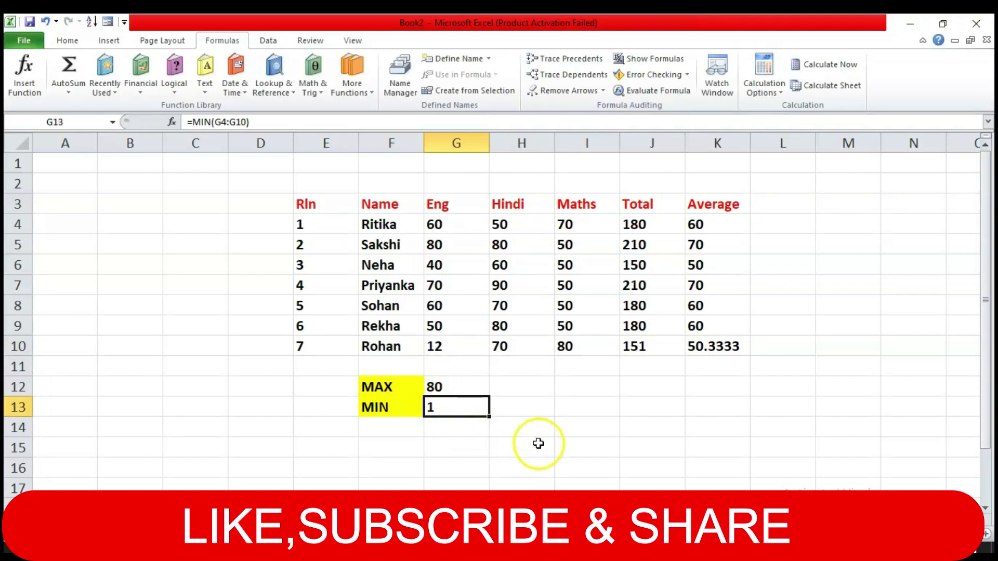
{"action": "left_click", "coordinate": [780, 93]}
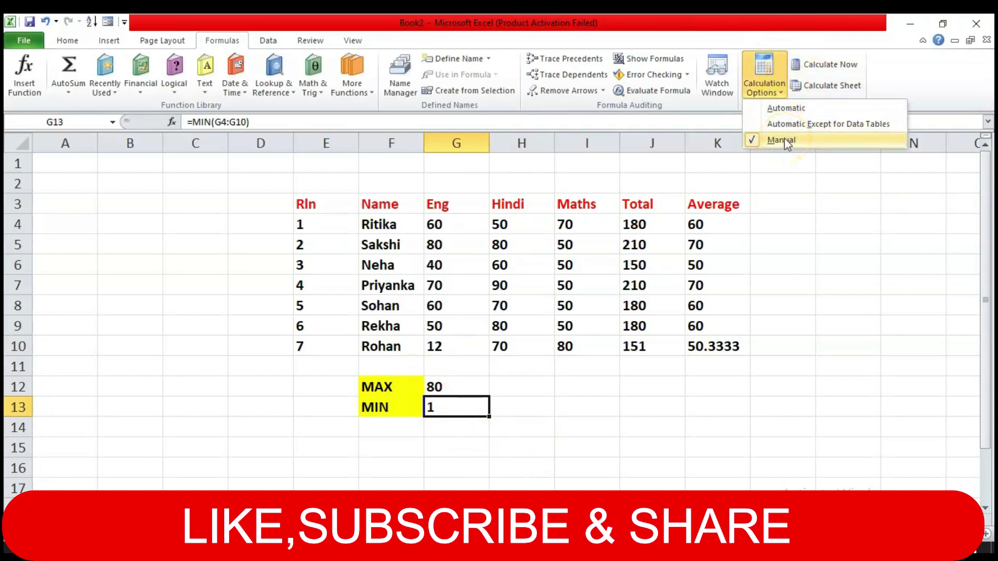
{"action": "left_click", "coordinate": [765, 108]}
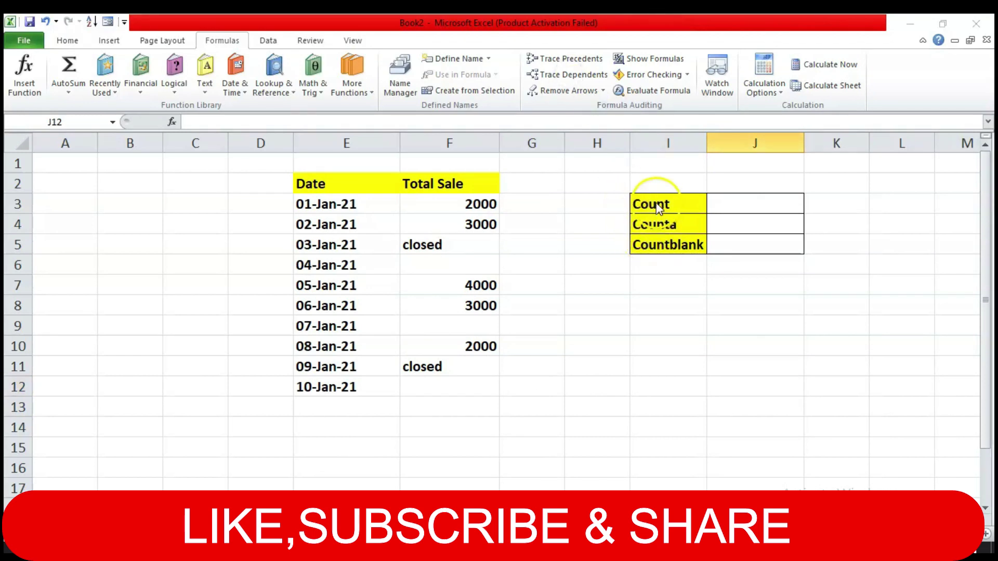
{"action": "left_click_drag", "start_coordinate": [657, 206], "coordinate": [657, 243]}
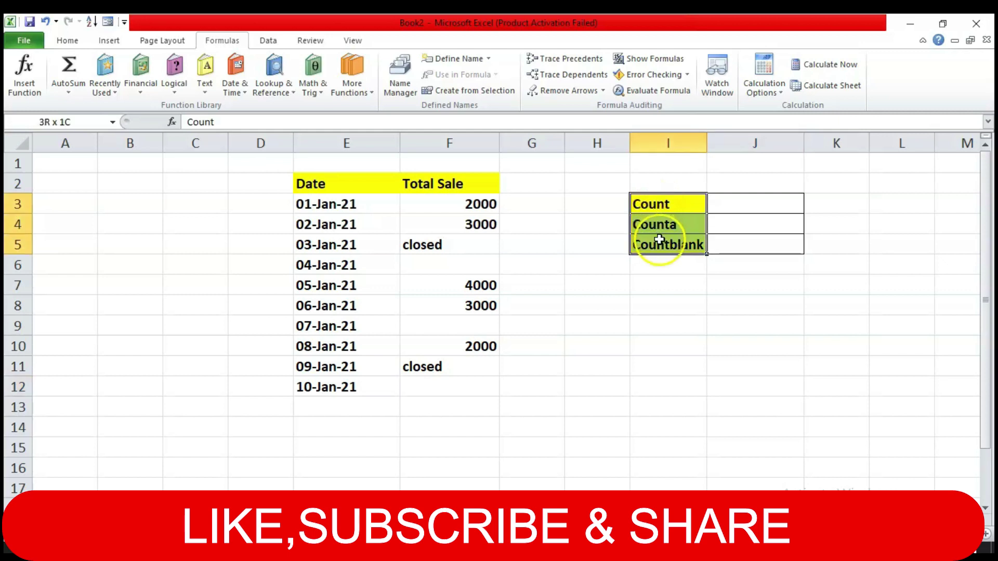
{"action": "left_click", "coordinate": [768, 351]}
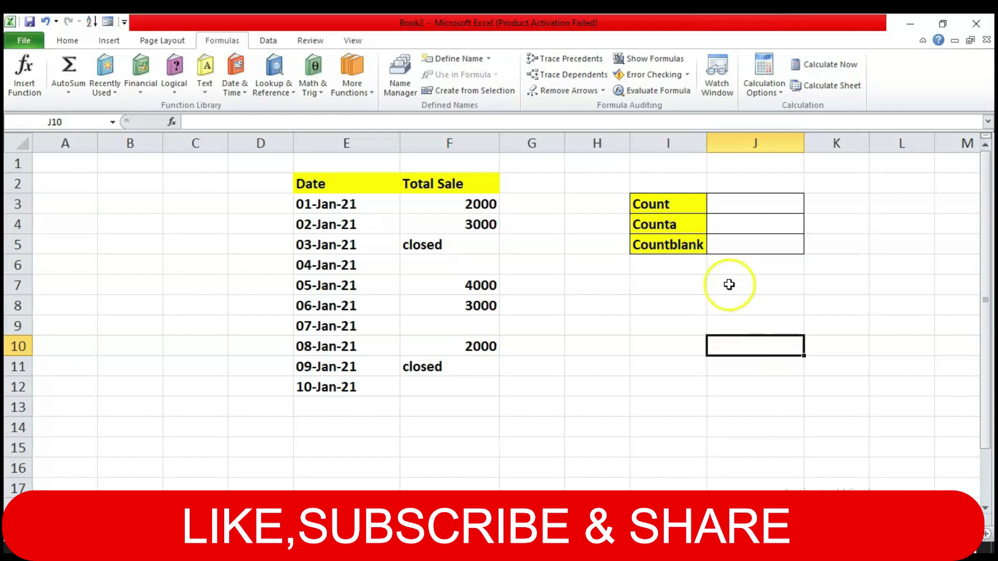
{"action": "left_click", "coordinate": [672, 206]}
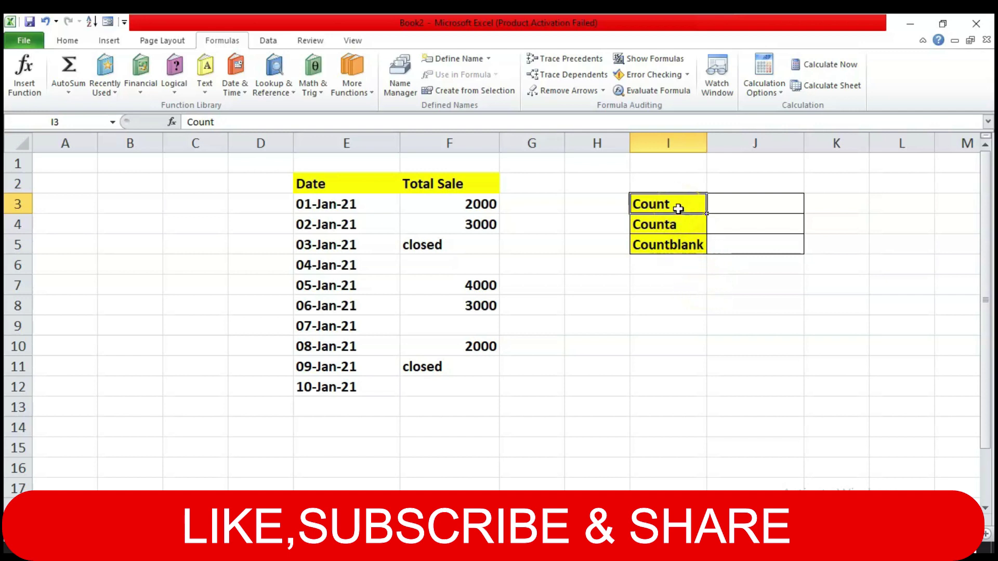
{"action": "left_click", "coordinate": [480, 203]}
{"action": "left_click", "coordinate": [480, 225]}
{"action": "left_click", "coordinate": [488, 285]}
{"action": "left_click", "coordinate": [493, 306]}
{"action": "left_click", "coordinate": [493, 341]}
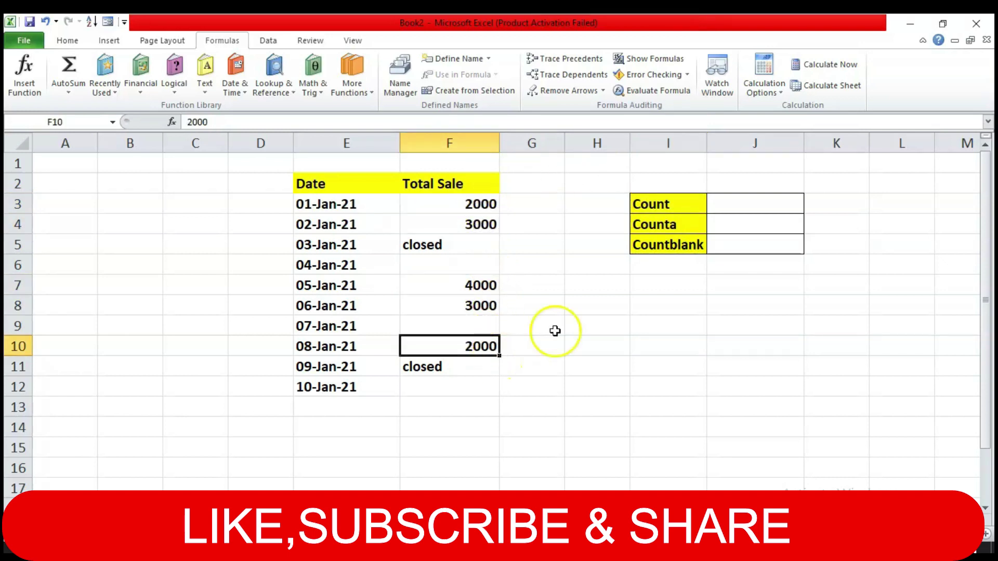
{"action": "left_click", "coordinate": [727, 206]}
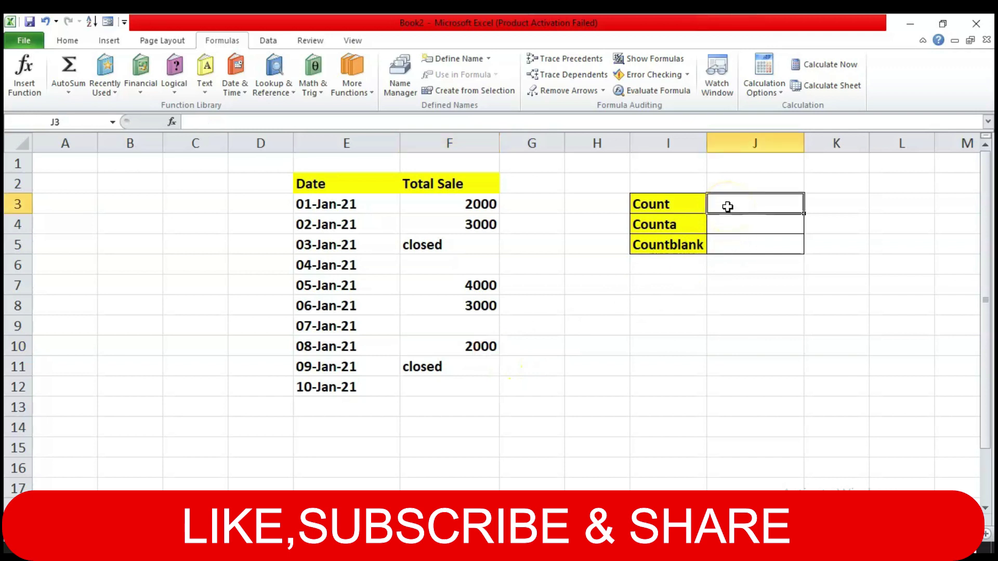
Step: Enter =COUNT(F3:F12) in J3 beside the Count label
{"action": "type", "text": "=c"}
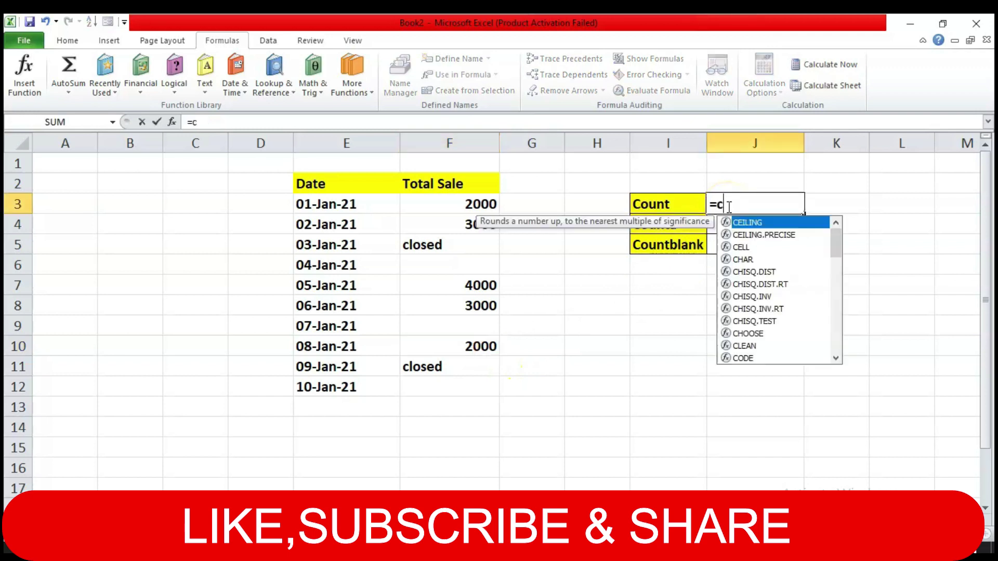
{"action": "type", "text": "oun"}
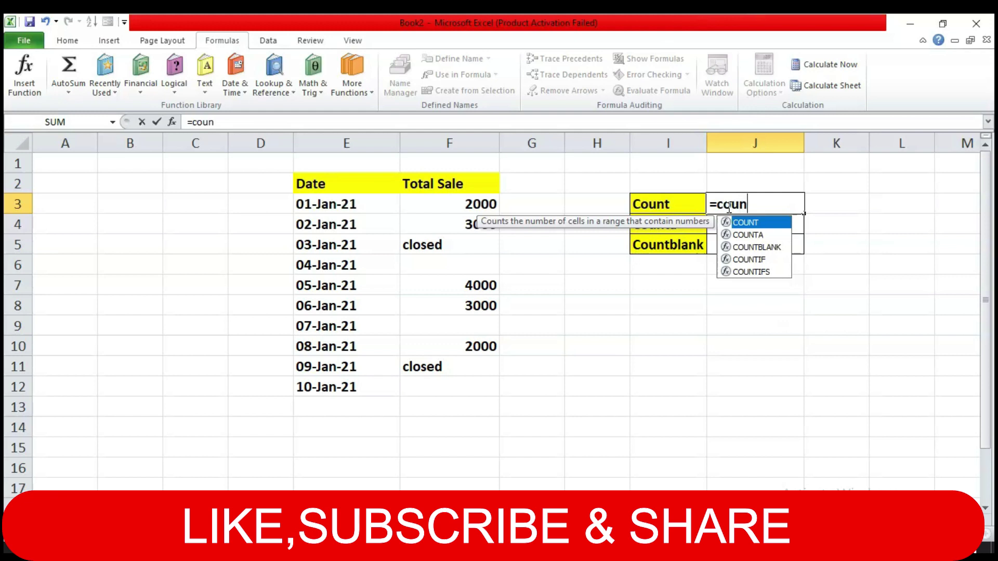
{"action": "double_click", "coordinate": [744, 223]}
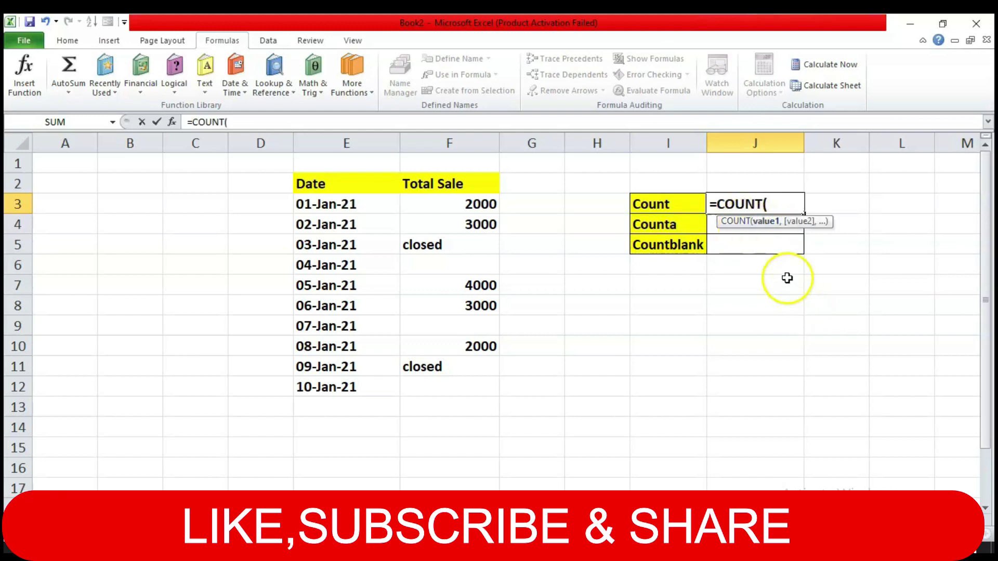
{"action": "left_click_drag", "start_coordinate": [480, 204], "coordinate": [473, 382]}
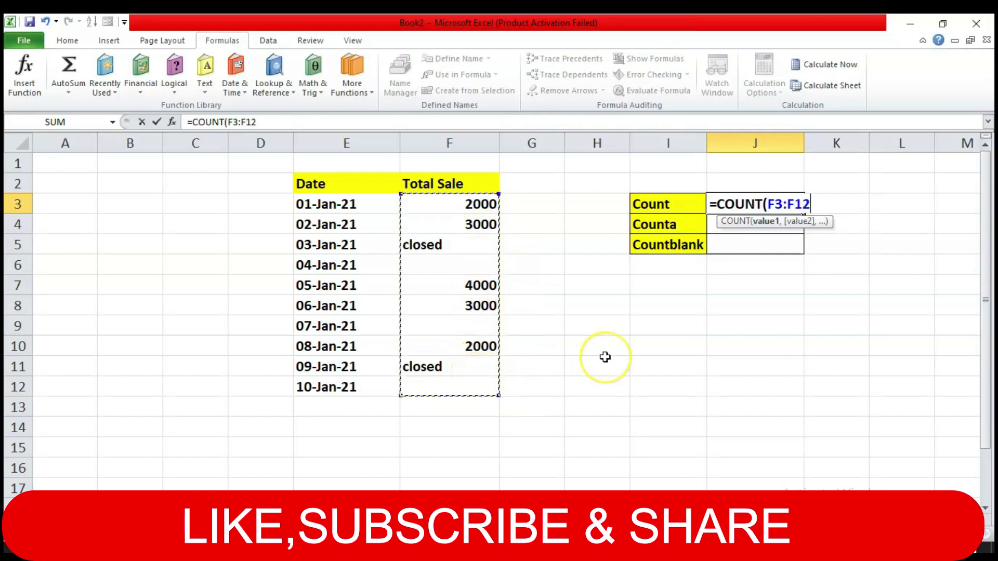
{"action": "type", "text": ")"}
{"action": "key", "text": "Return"}
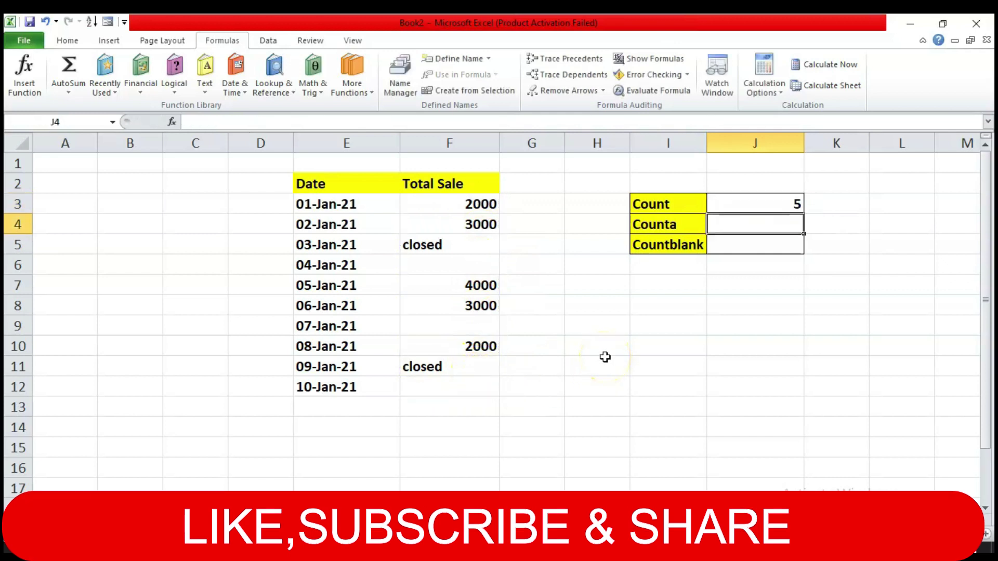
{"action": "left_click", "coordinate": [749, 202]}
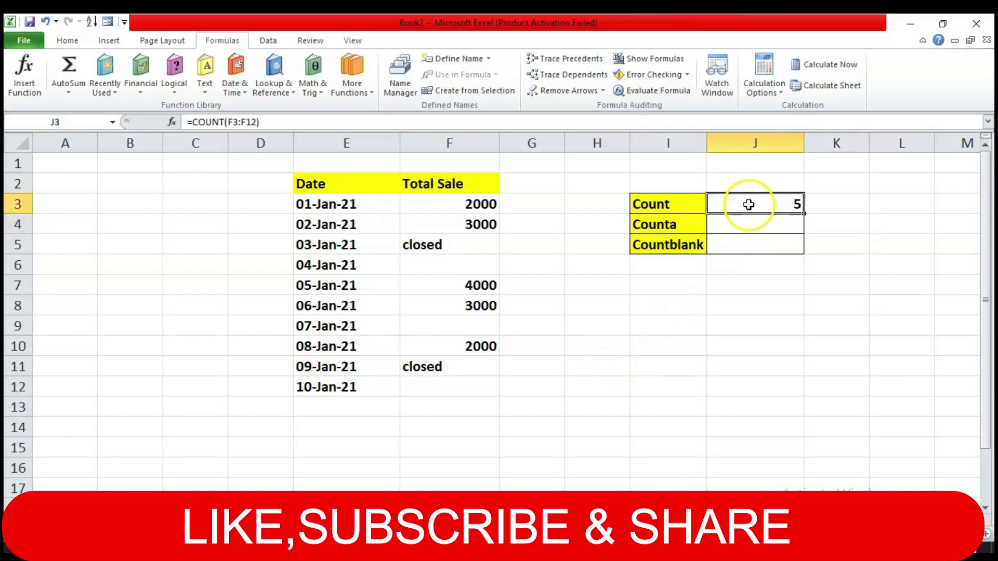
Step: Review the five numeric sales in F3, F4, F7, F8 and F10 behind the COUNT result of 5
{"action": "left_click", "coordinate": [475, 205]}
{"action": "left_click", "coordinate": [478, 224]}
{"action": "left_click", "coordinate": [477, 285]}
{"action": "left_click", "coordinate": [479, 306]}
{"action": "left_click", "coordinate": [491, 351]}
{"action": "left_click", "coordinate": [484, 203]}
{"action": "left_click_drag", "start_coordinate": [483, 203], "coordinate": [473, 387]}
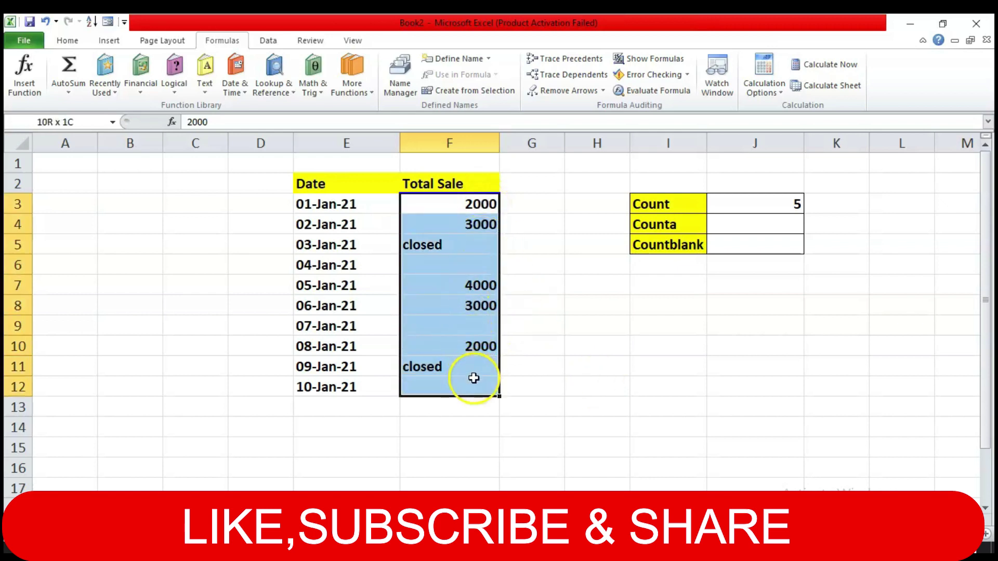
{"action": "left_click", "coordinate": [763, 204]}
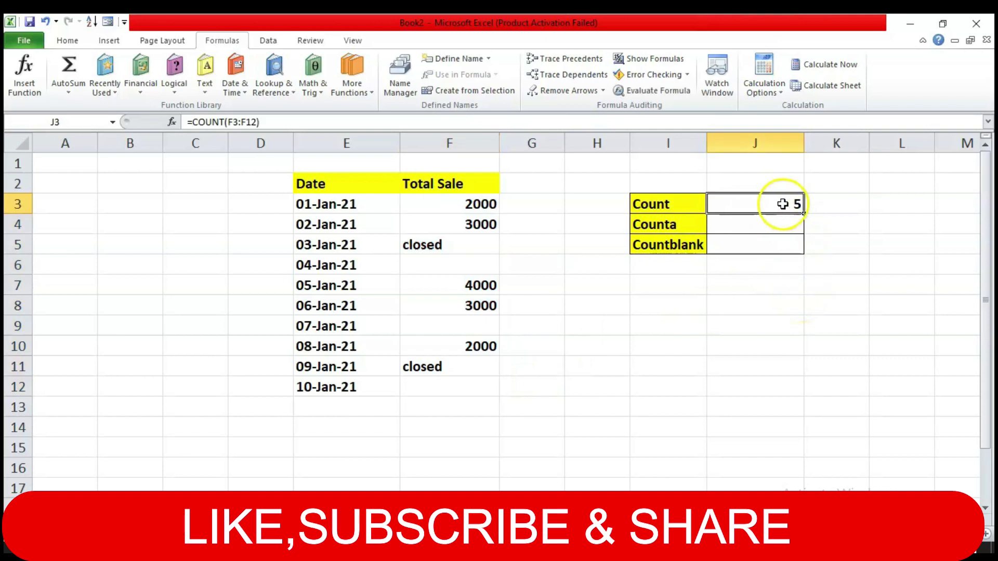
{"action": "left_click", "coordinate": [751, 227]}
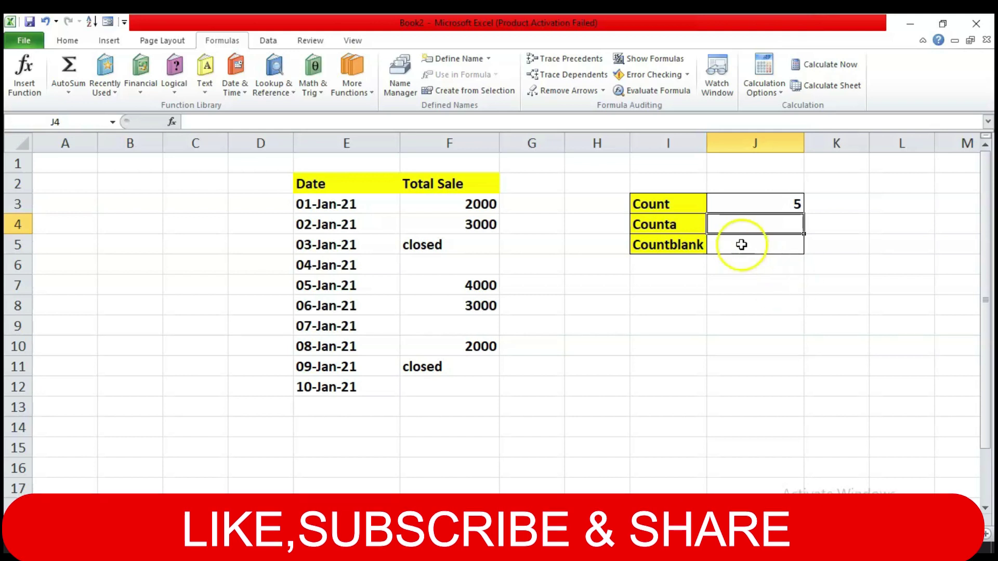
Step: Enter =COUNTA(F3:F12) in J4 beside the Counta label
{"action": "left_click", "coordinate": [725, 223]}
{"action": "type", "text": "="}
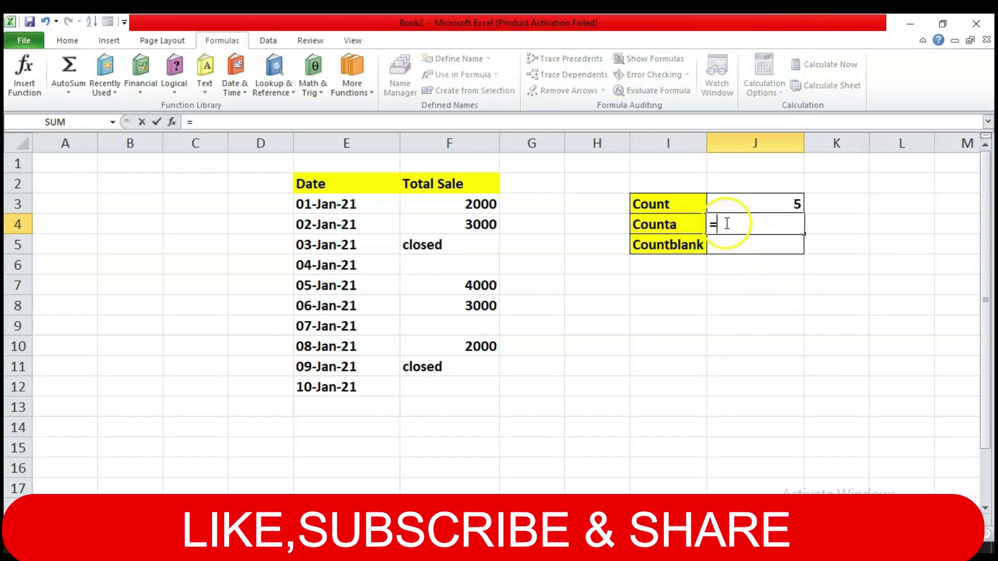
{"action": "type", "text": "coun"}
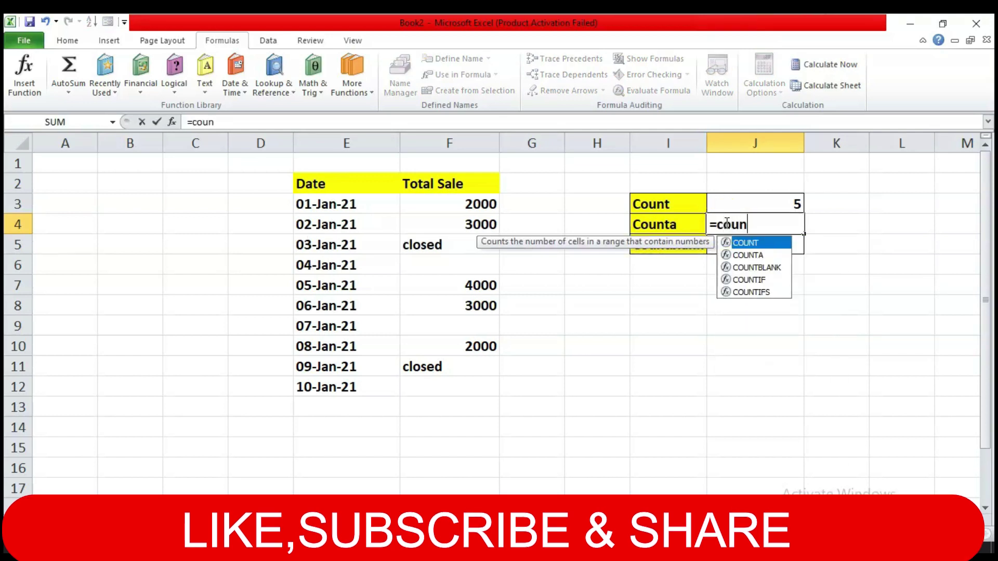
{"action": "double_click", "coordinate": [747, 255]}
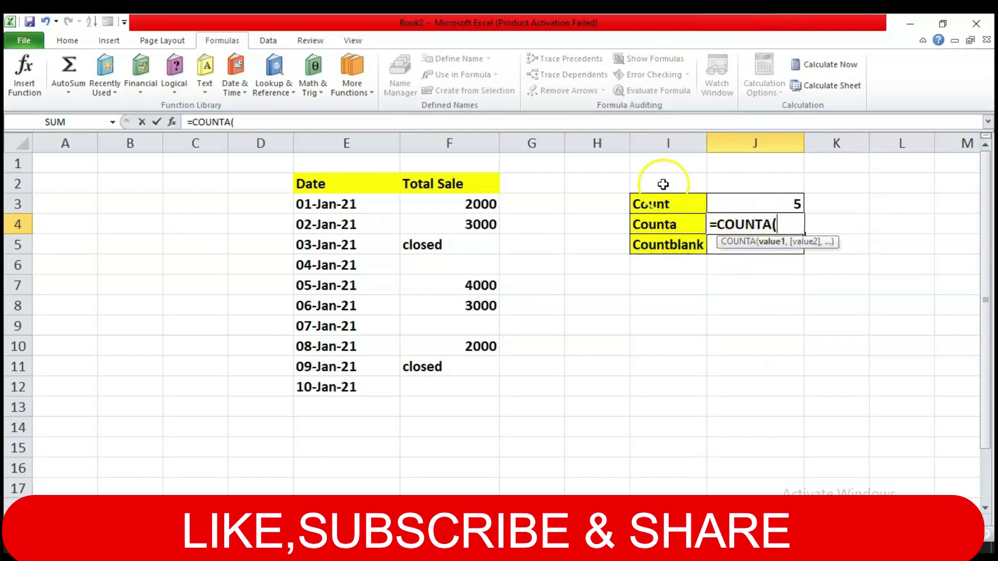
{"action": "left_click", "coordinate": [449, 206]}
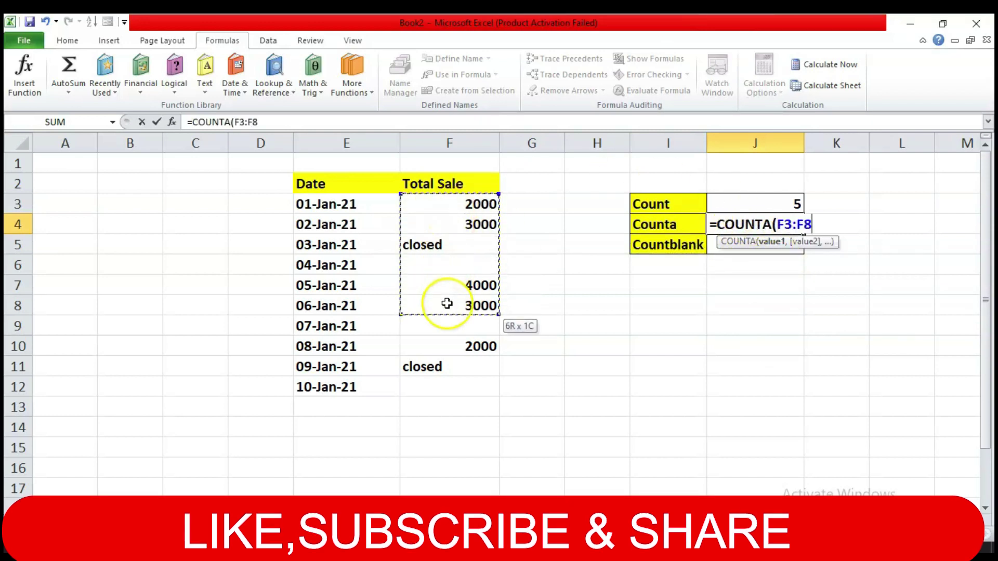
{"action": "left_click_drag", "start_coordinate": [449, 206], "coordinate": [448, 387]}
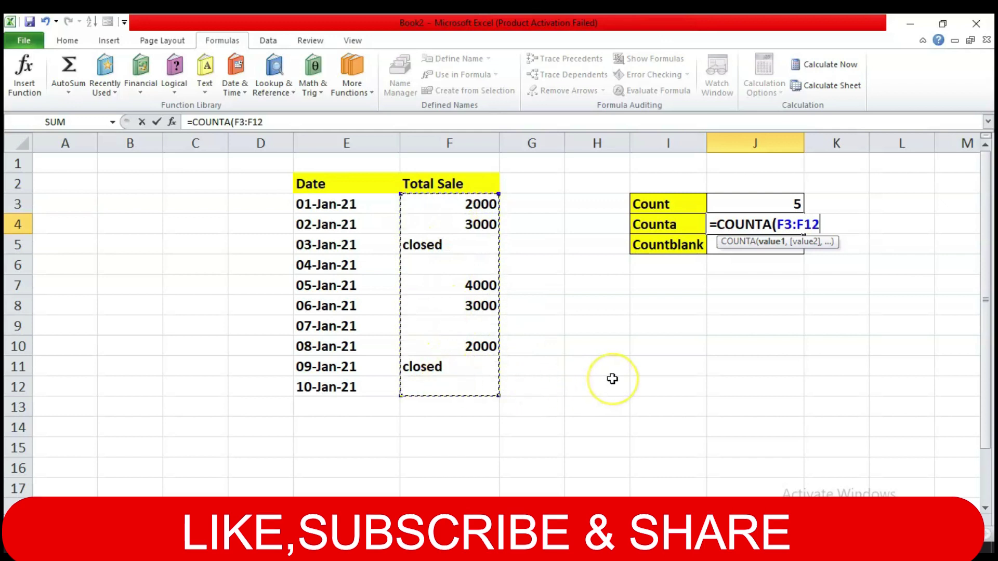
{"action": "type", "text": ")"}
{"action": "key", "text": "Return"}
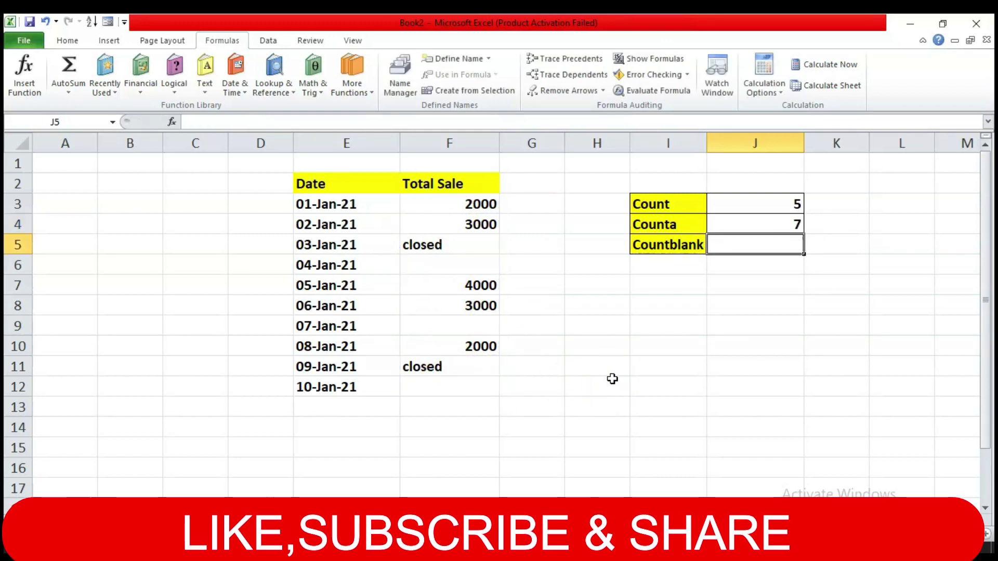
{"action": "left_click", "coordinate": [756, 224]}
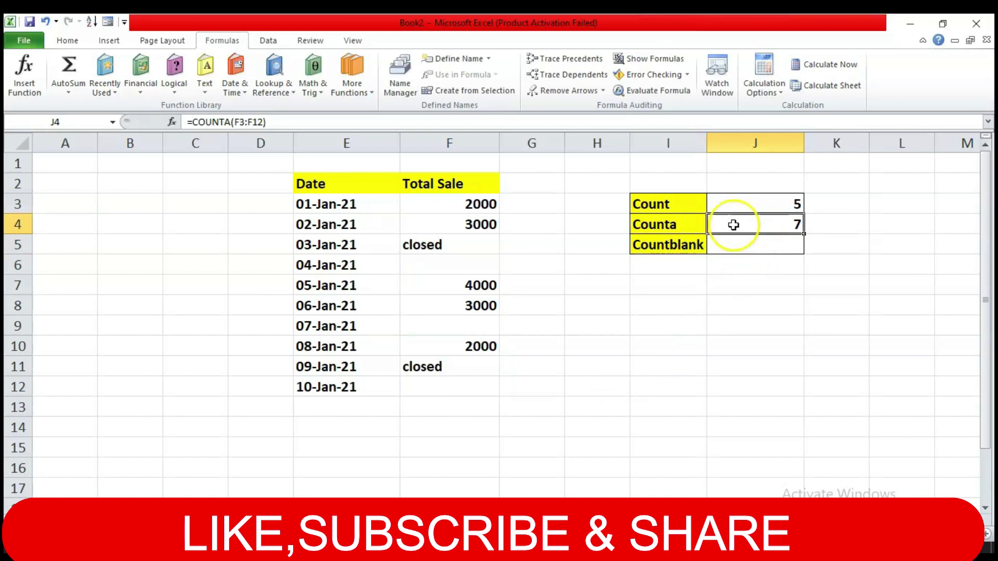
Step: Review the seven filled Total Sale cells, including the 'closed' entries in F5 and F11
{"action": "left_click", "coordinate": [484, 208]}
{"action": "left_click", "coordinate": [477, 225]}
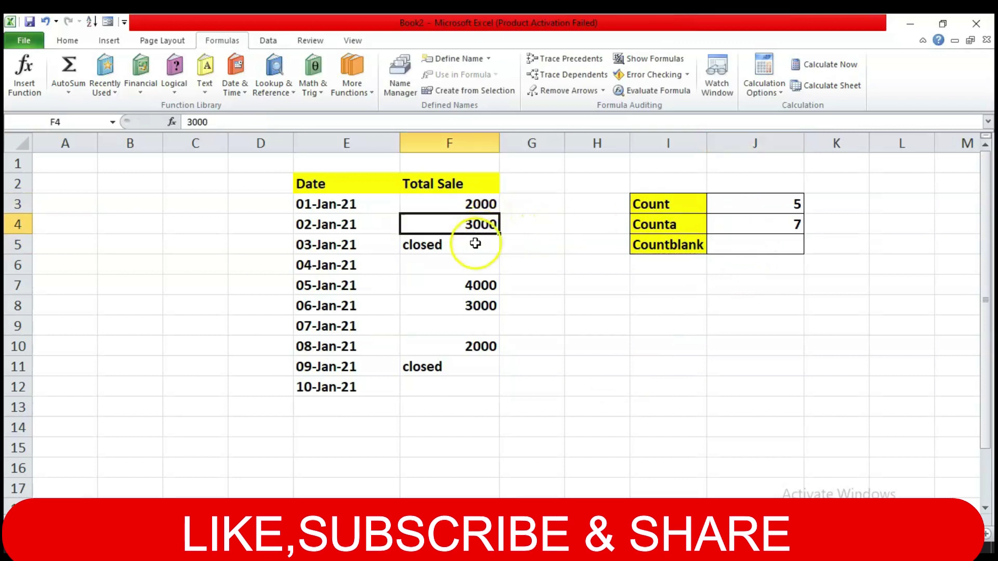
{"action": "left_click", "coordinate": [476, 245]}
{"action": "left_click", "coordinate": [484, 288]}
{"action": "left_click", "coordinate": [481, 307]}
{"action": "left_click", "coordinate": [479, 345]}
{"action": "left_click", "coordinate": [476, 365]}
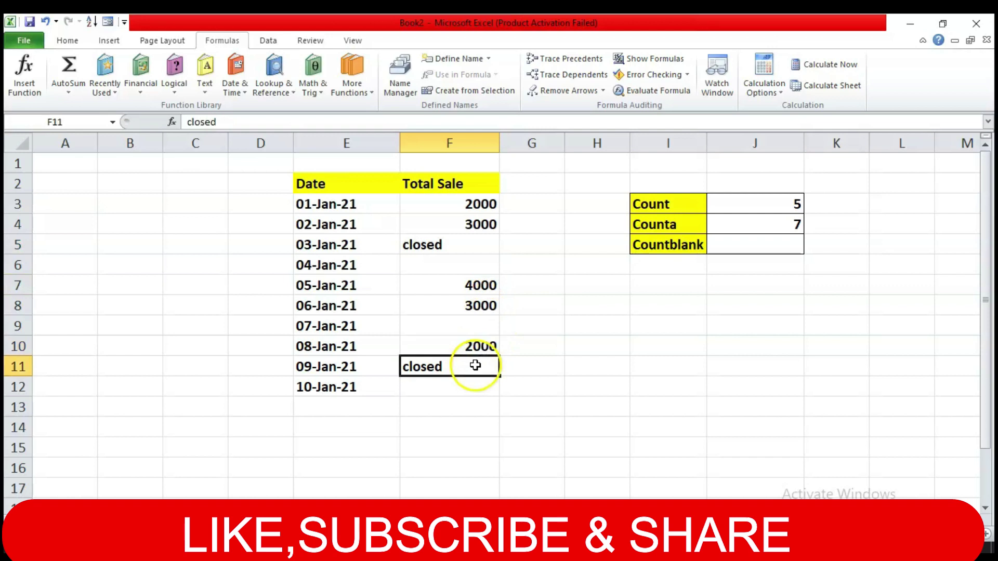
{"action": "left_click", "coordinate": [732, 384]}
{"action": "left_click", "coordinate": [741, 239]}
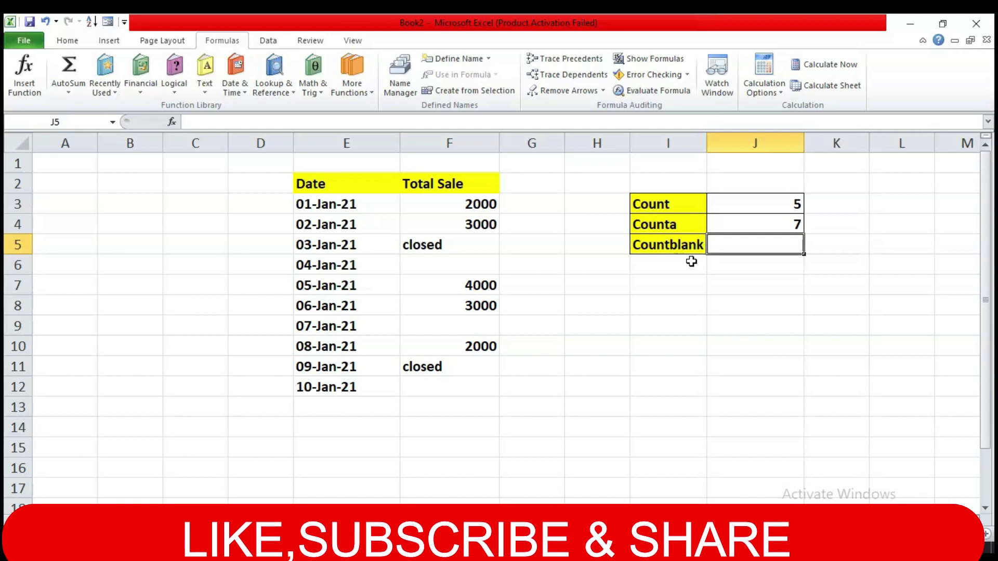
Step: Enter =COUNTBLANK(F3:F12) in J5 beside the Countblank label, giving 3
{"action": "type", "text": "="}
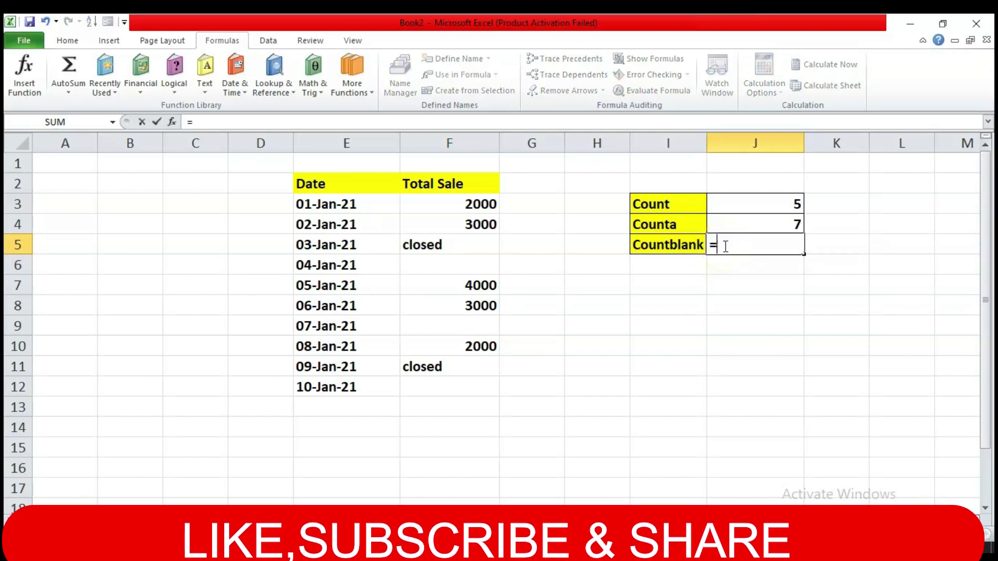
{"action": "type", "text": "cou"}
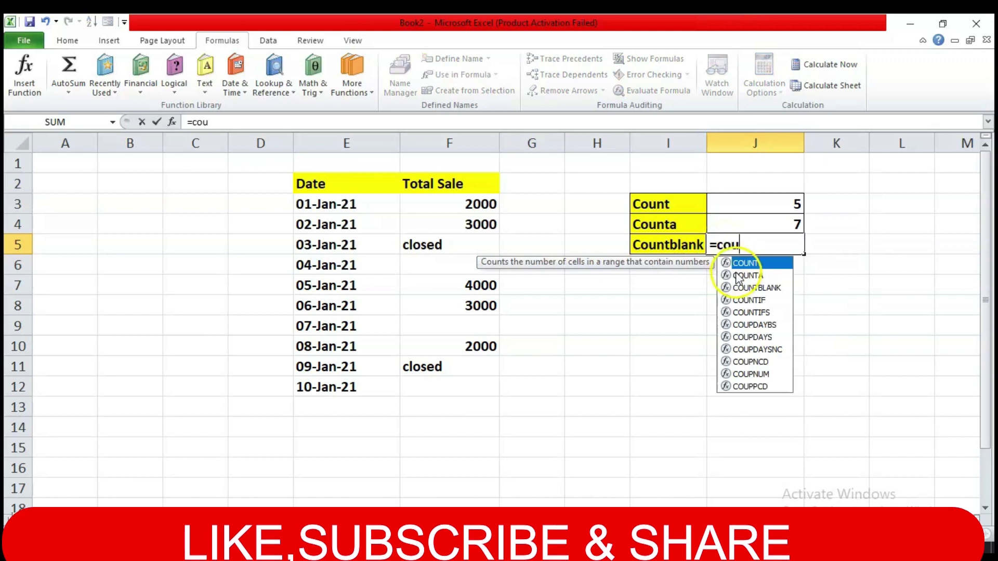
{"action": "double_click", "coordinate": [748, 288]}
{"action": "left_click", "coordinate": [468, 207]}
{"action": "left_click_drag", "start_coordinate": [467, 207], "coordinate": [468, 385]}
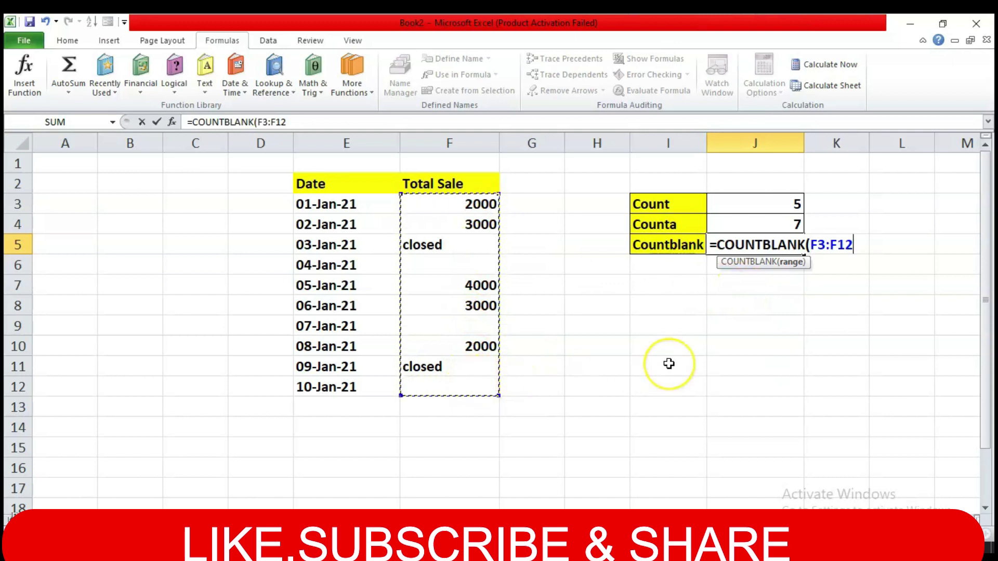
{"action": "type", "text": ")"}
{"action": "key", "text": "Return"}
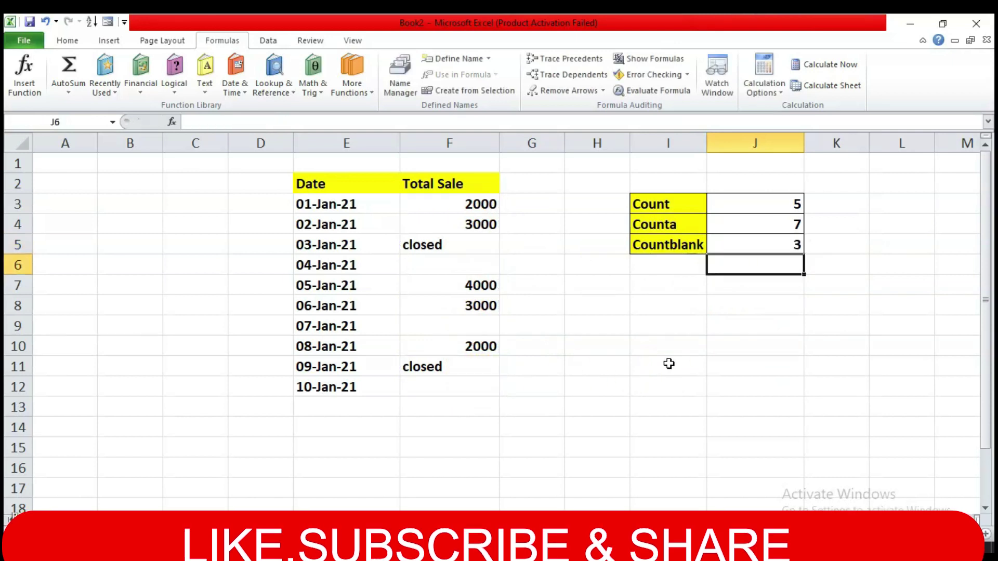
{"action": "left_click", "coordinate": [739, 246]}
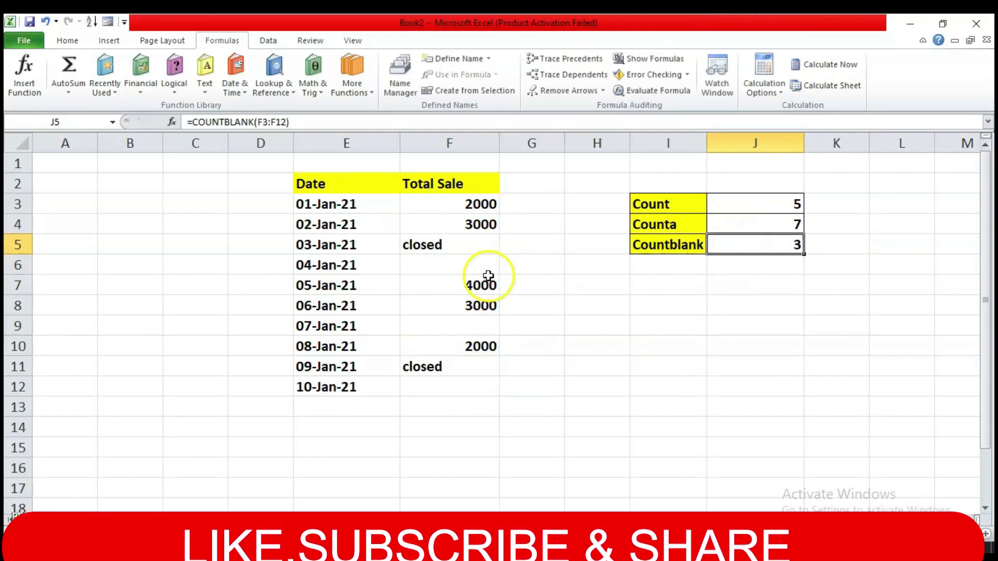
Step: Check the empty Total Sale cells, including F12, then switch to the Trim&Len sheet
{"action": "left_click", "coordinate": [479, 266]}
{"action": "left_click", "coordinate": [480, 323]}
{"action": "left_click", "coordinate": [473, 382]}
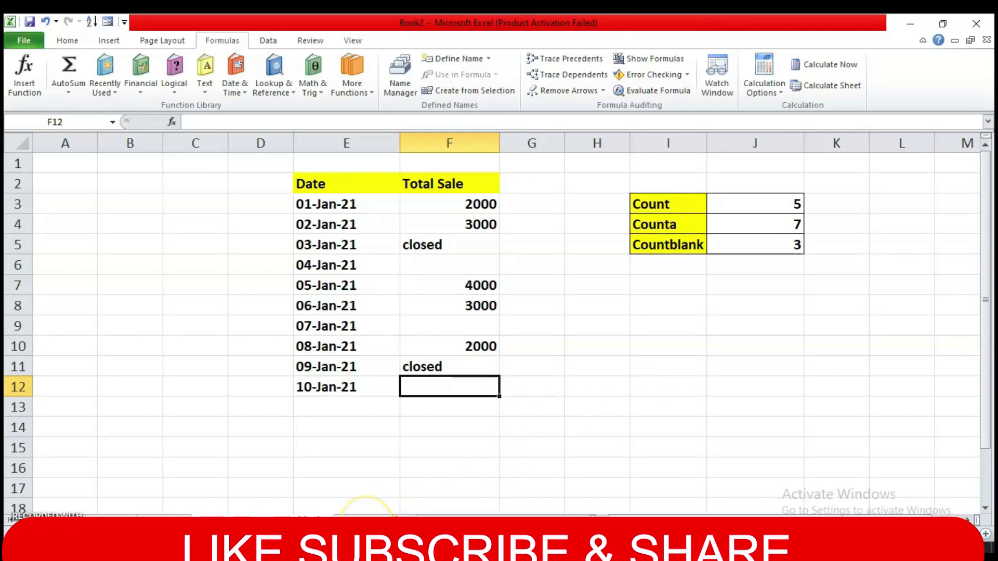
{"action": "left_click", "coordinate": [366, 517]}
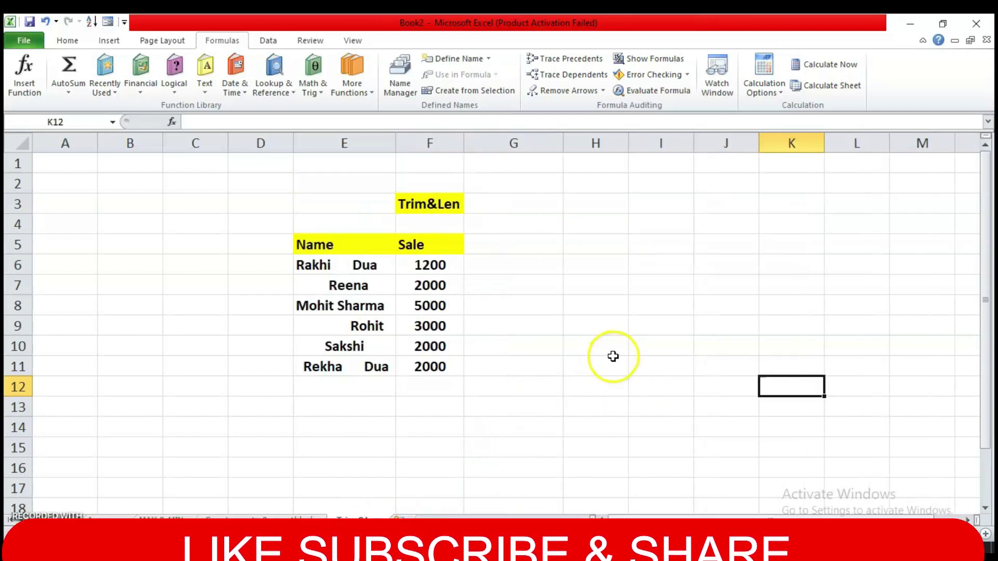
{"action": "left_click", "coordinate": [441, 204]}
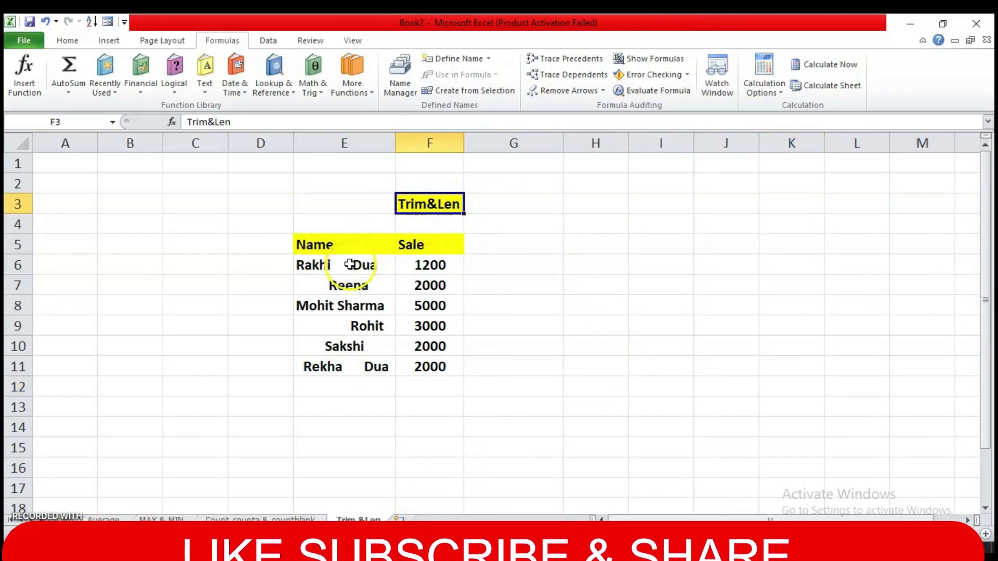
{"action": "left_click_drag", "start_coordinate": [350, 265], "coordinate": [350, 364]}
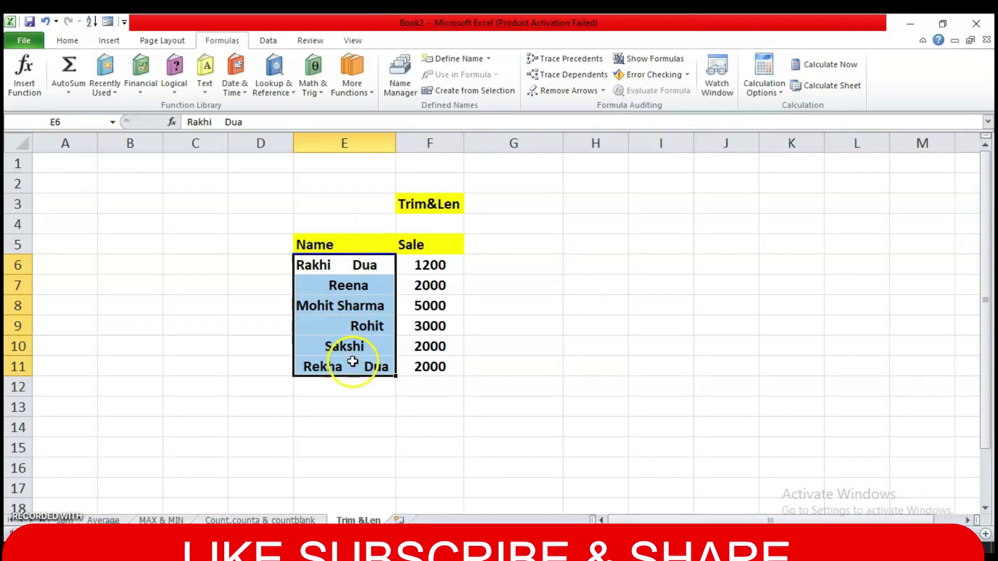
{"action": "left_click", "coordinate": [597, 345]}
{"action": "left_click_drag", "start_coordinate": [363, 265], "coordinate": [355, 347]}
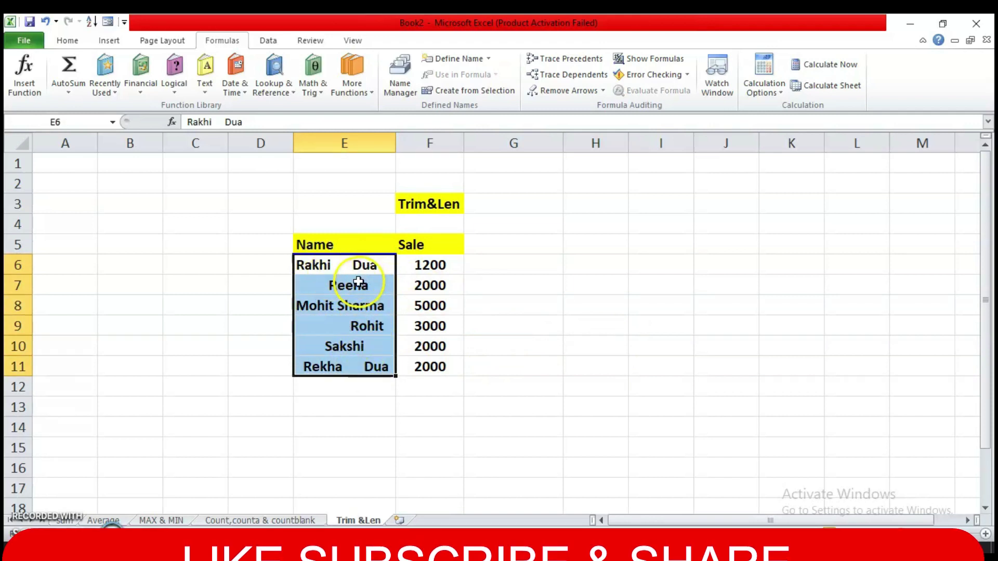
{"action": "left_click", "coordinate": [520, 266]}
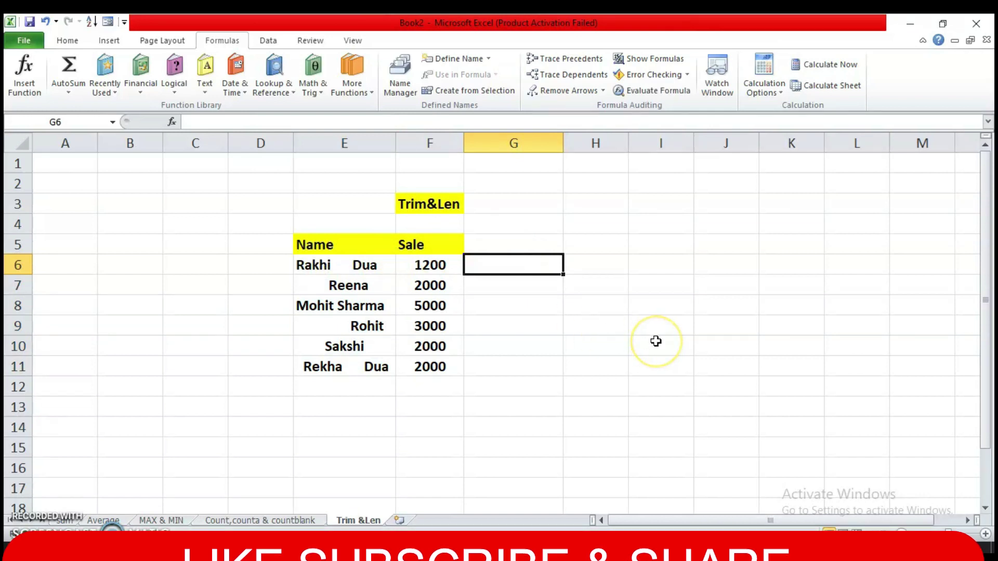
Step: Enter =TRIM(E6) in G6 to strip the extra spaces from the first name
{"action": "type", "text": "="}
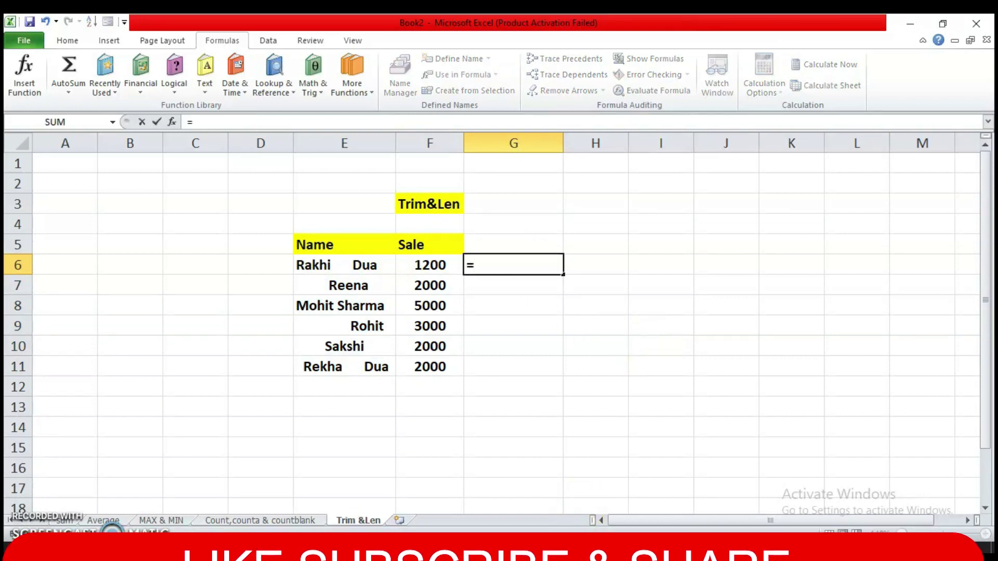
{"action": "key", "text": "ctrl+super+o"}
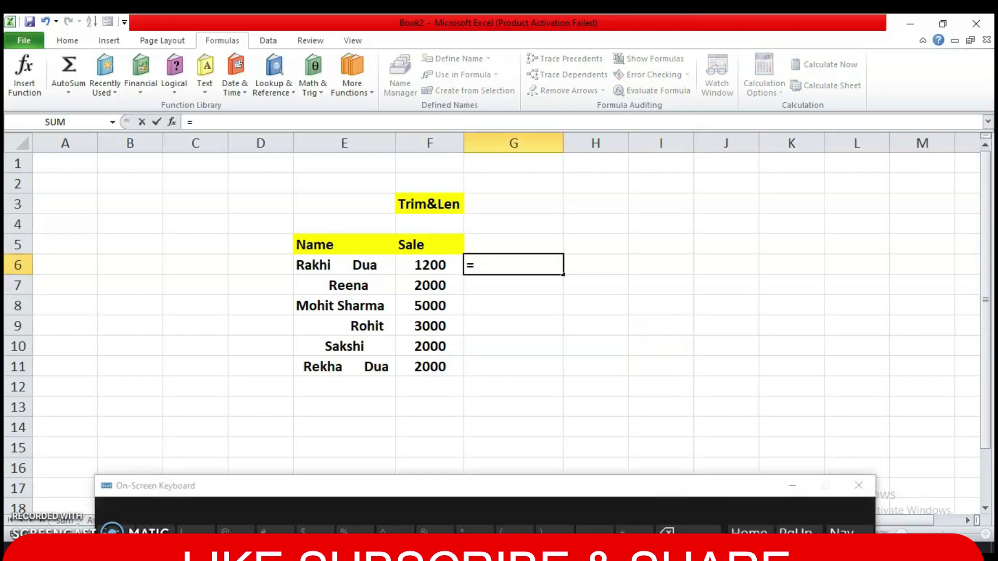
{"action": "type", "text": "tr"}
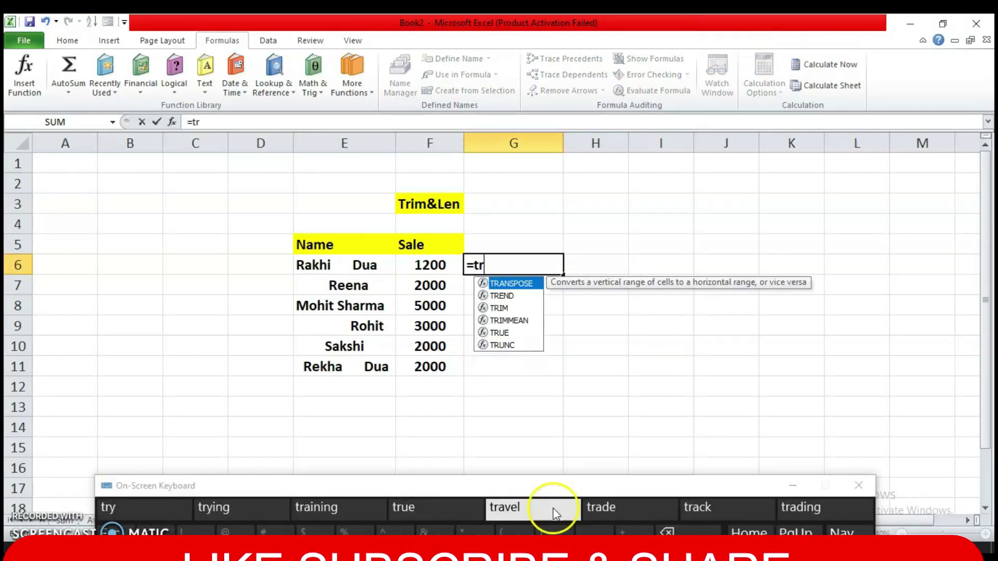
{"action": "left_click", "coordinate": [790, 485]}
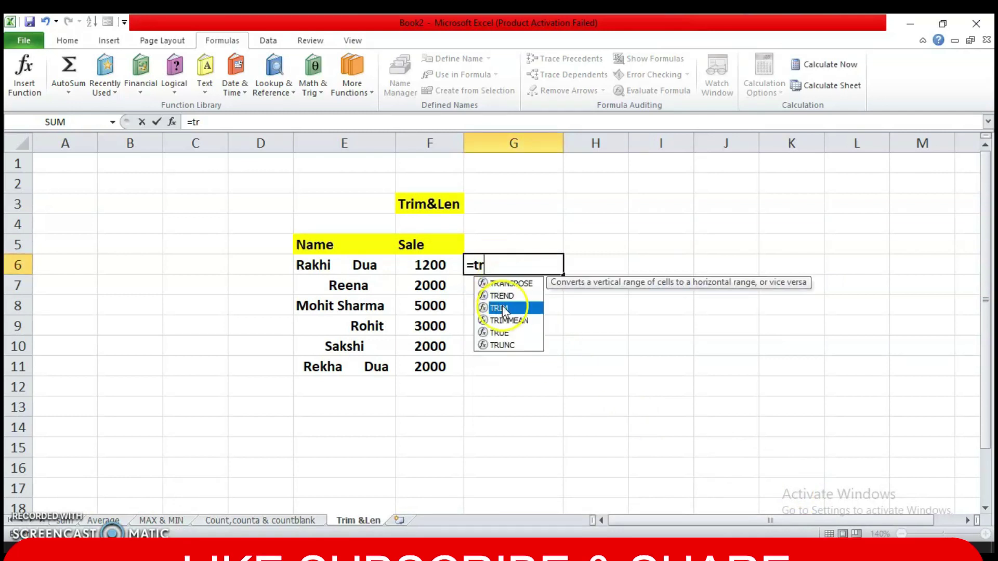
{"action": "double_click", "coordinate": [501, 308]}
{"action": "left_click", "coordinate": [366, 265]}
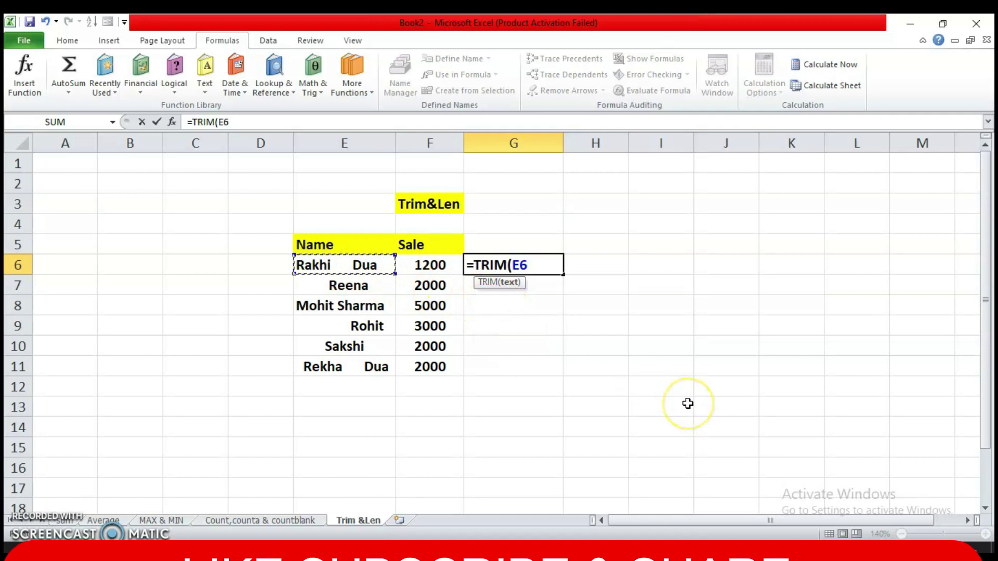
{"action": "type", "text": ")"}
{"action": "key", "text": "Return"}
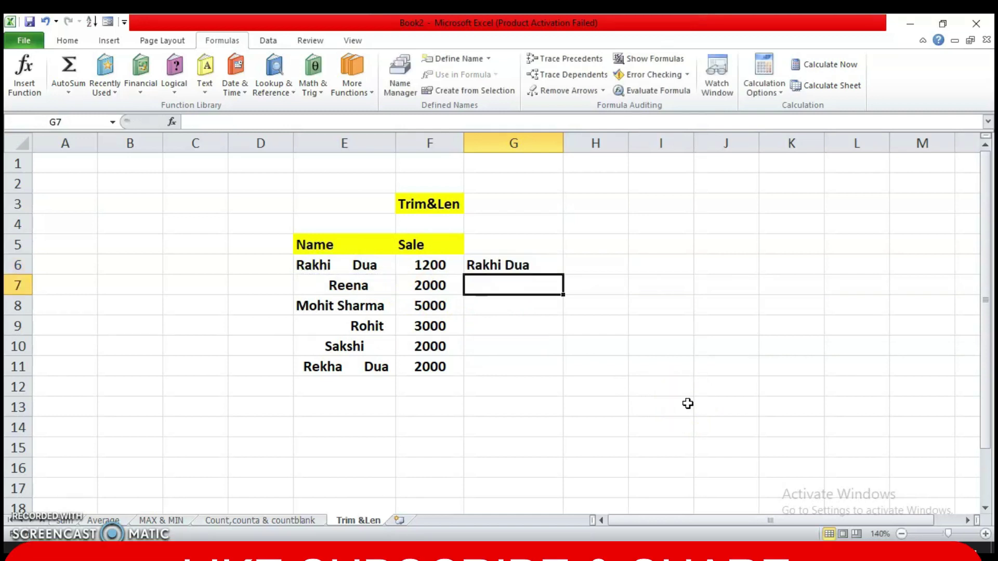
Step: Fill the TRIM formula down to G11 and compare the trimmed names with the originals in E7 and E9
{"action": "left_click", "coordinate": [519, 265]}
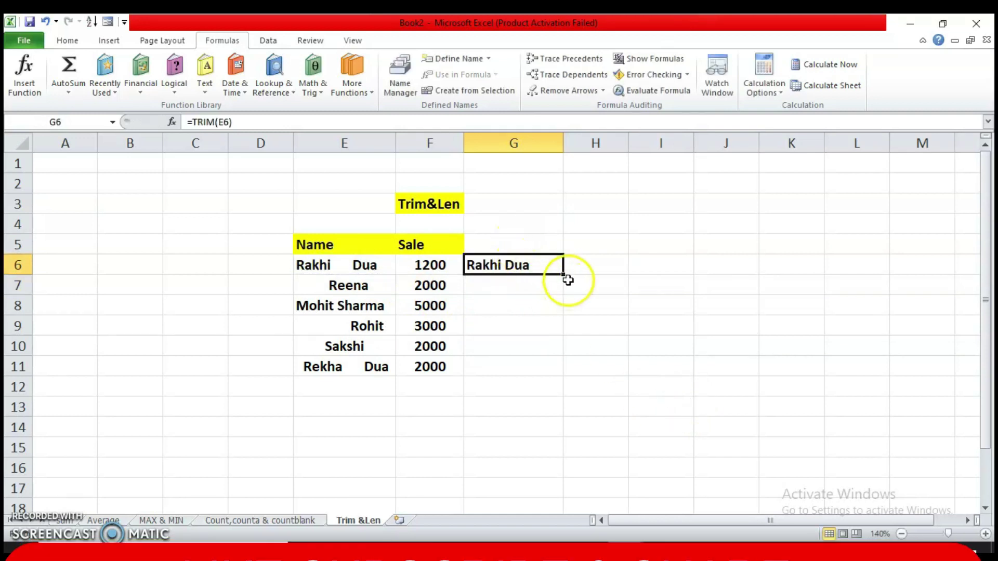
{"action": "left_click_drag", "start_coordinate": [563, 274], "coordinate": [544, 367]}
{"action": "left_click", "coordinate": [694, 392]}
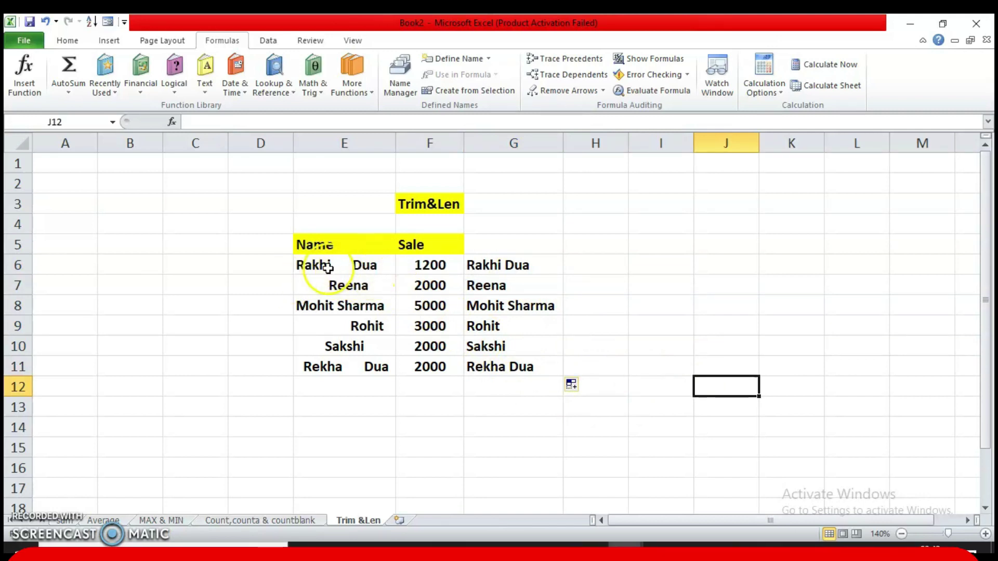
{"action": "left_click", "coordinate": [317, 284]}
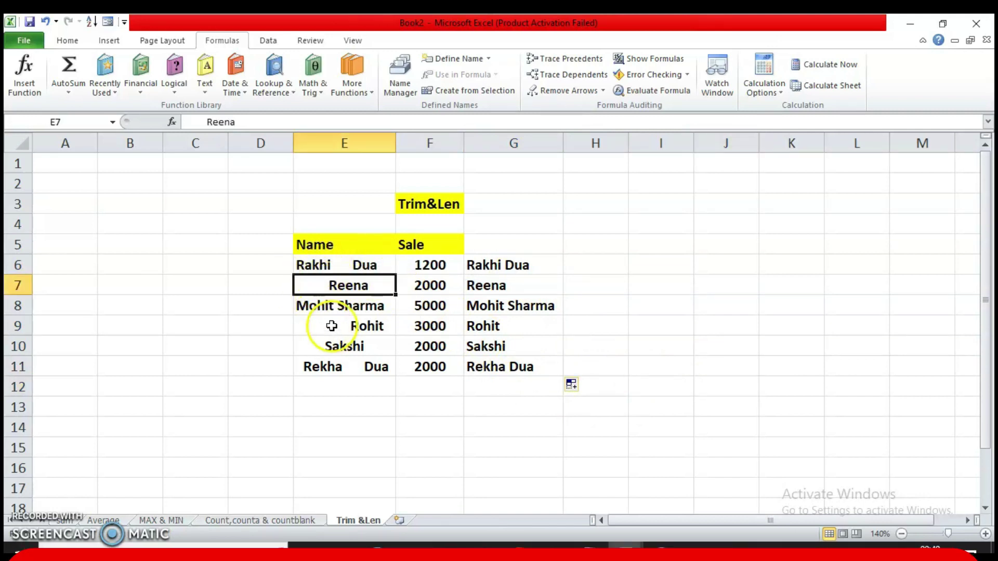
{"action": "left_click", "coordinate": [328, 325]}
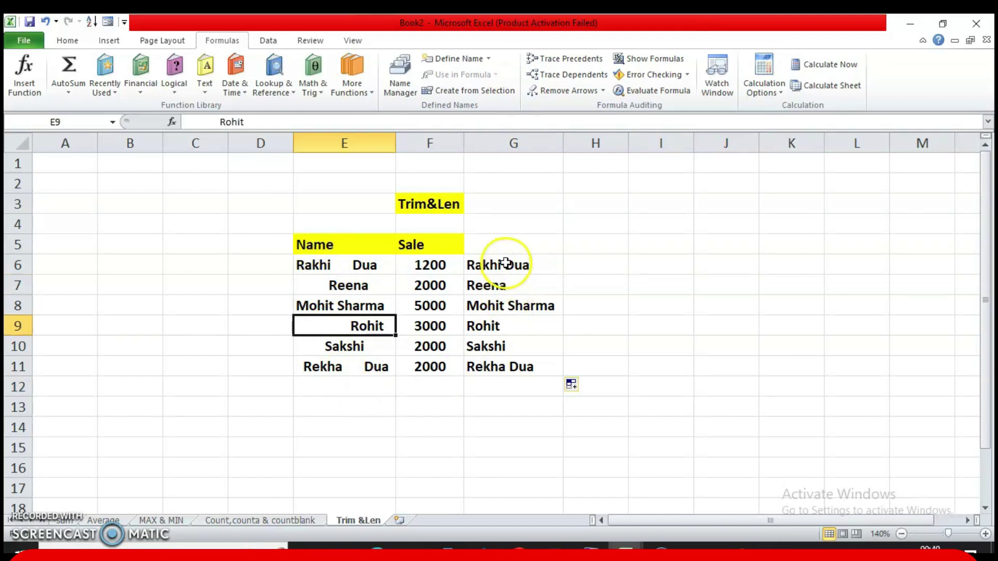
{"action": "left_click_drag", "start_coordinate": [501, 268], "coordinate": [497, 358]}
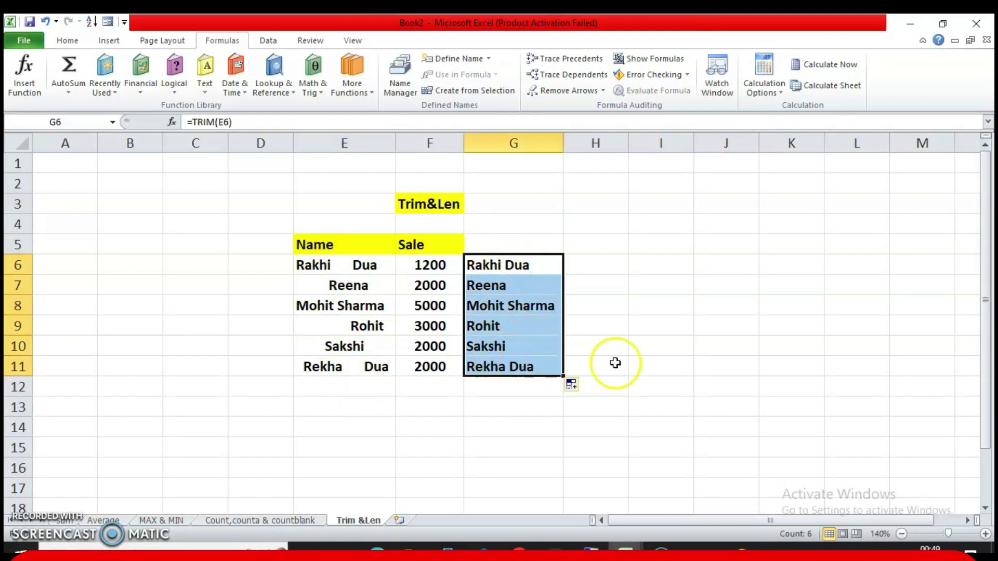
{"action": "left_click", "coordinate": [657, 364]}
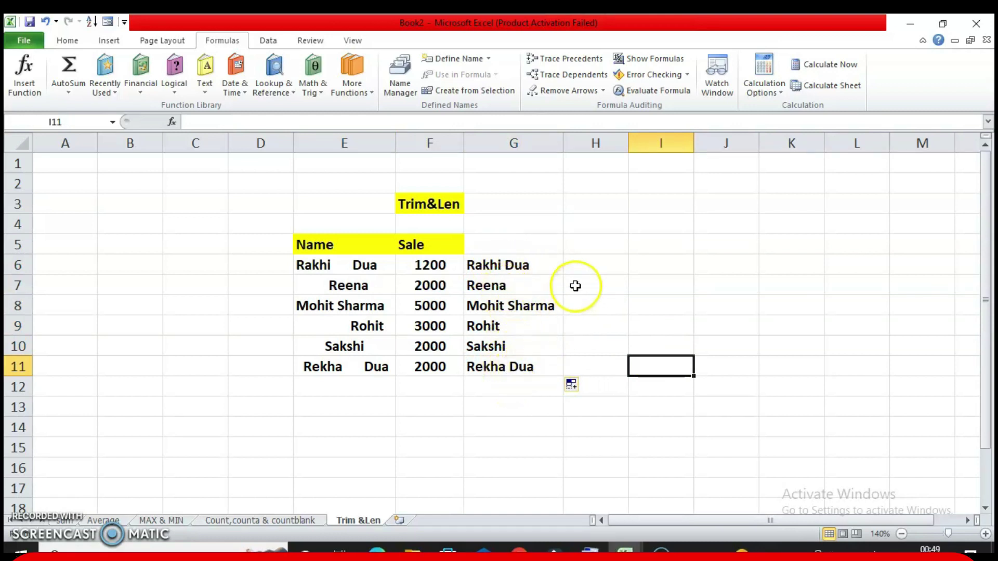
{"action": "left_click", "coordinate": [578, 265]}
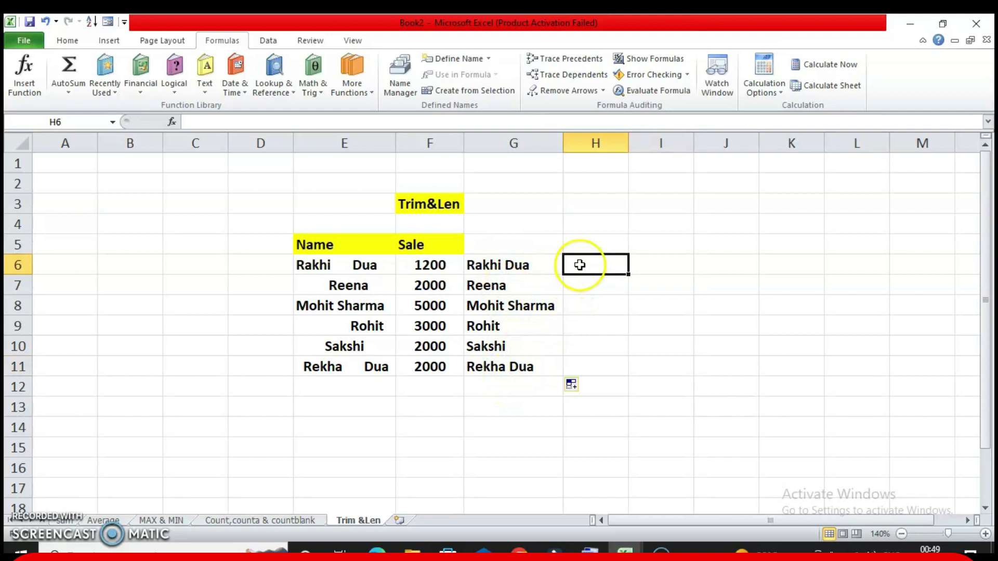
{"action": "left_click", "coordinate": [531, 267]}
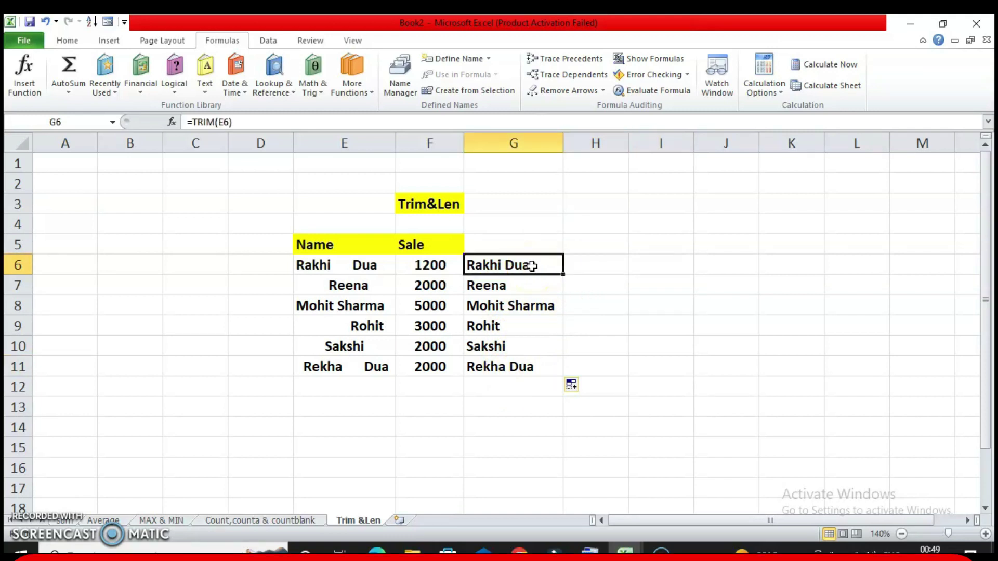
{"action": "left_click", "coordinate": [589, 266]}
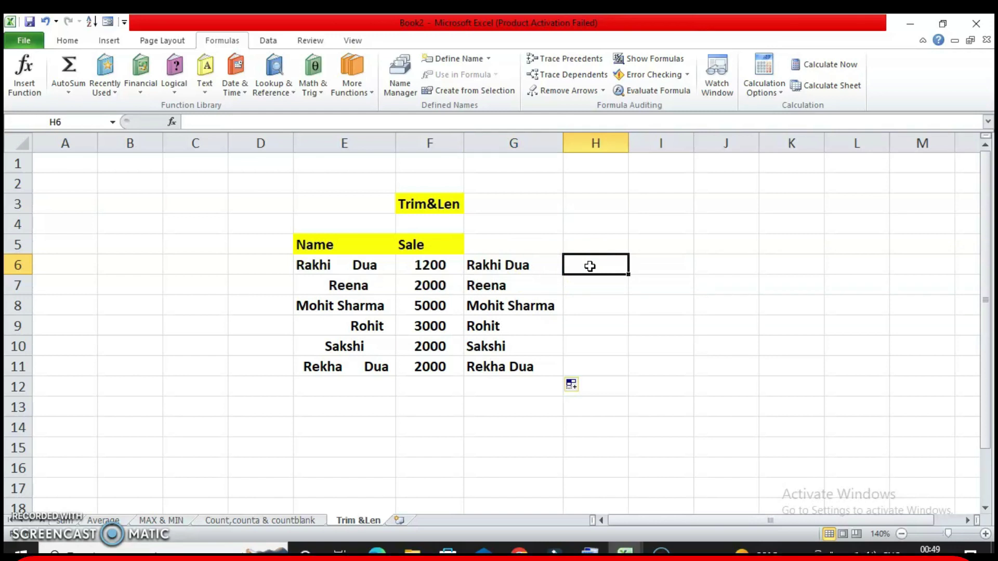
Step: Enter =LEN(G6) in H6 to count the first trimmed name's characters
{"action": "type", "text": "=le"}
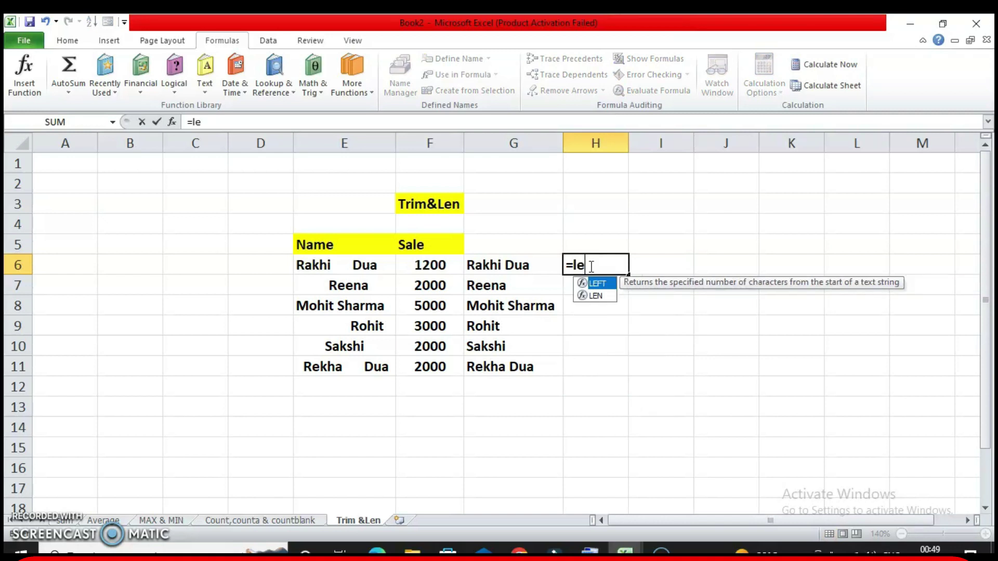
{"action": "double_click", "coordinate": [595, 296]}
{"action": "left_click", "coordinate": [522, 266]}
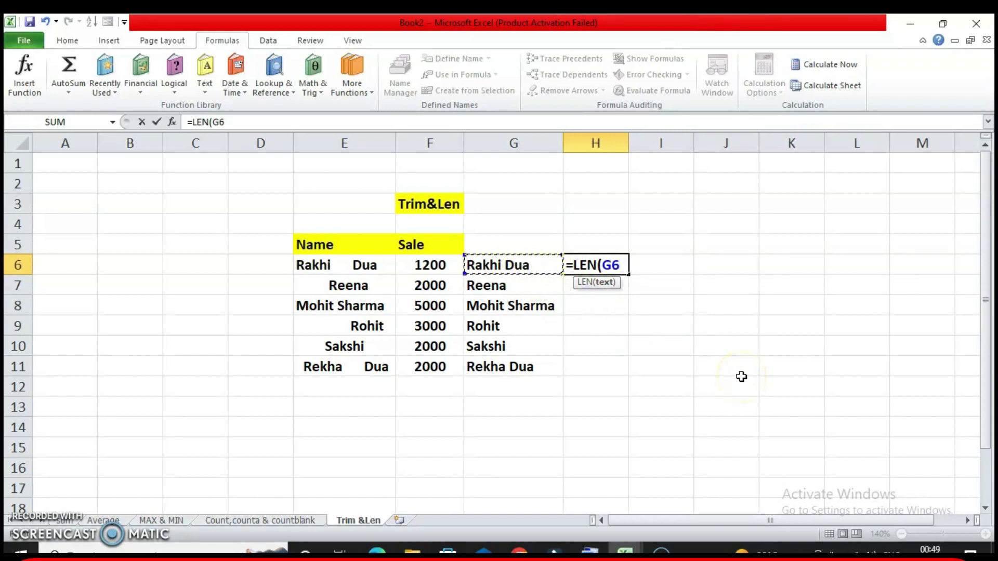
{"action": "type", "text": ")"}
{"action": "key", "text": "Return"}
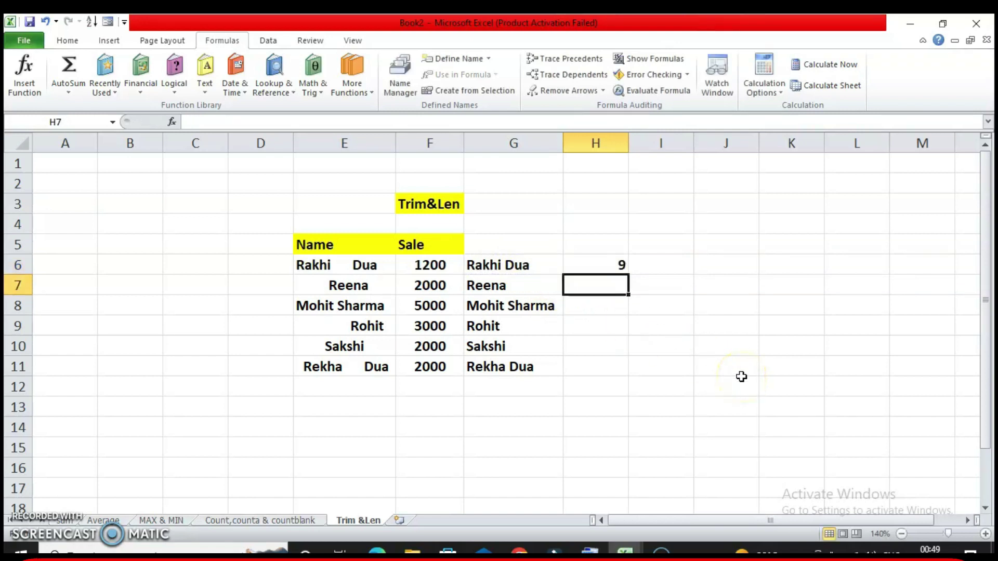
Step: Fill the LEN formula down to H11, giving lengths 9, 5, 12, 5, 6 and 9
{"action": "left_click", "coordinate": [607, 265]}
{"action": "left_click_drag", "start_coordinate": [629, 275], "coordinate": [623, 371]}
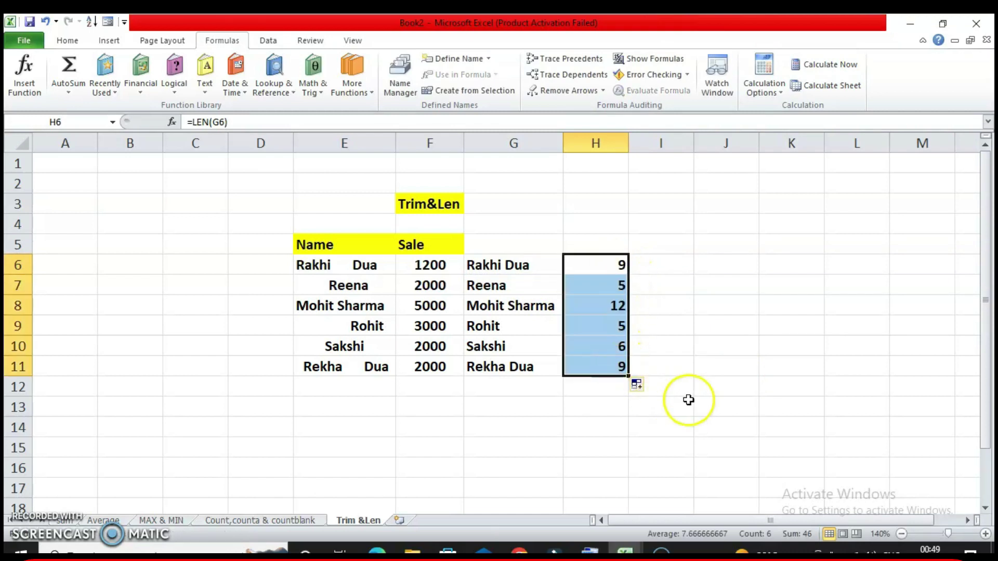
{"action": "left_click", "coordinate": [717, 397]}
{"action": "left_click", "coordinate": [599, 266]}
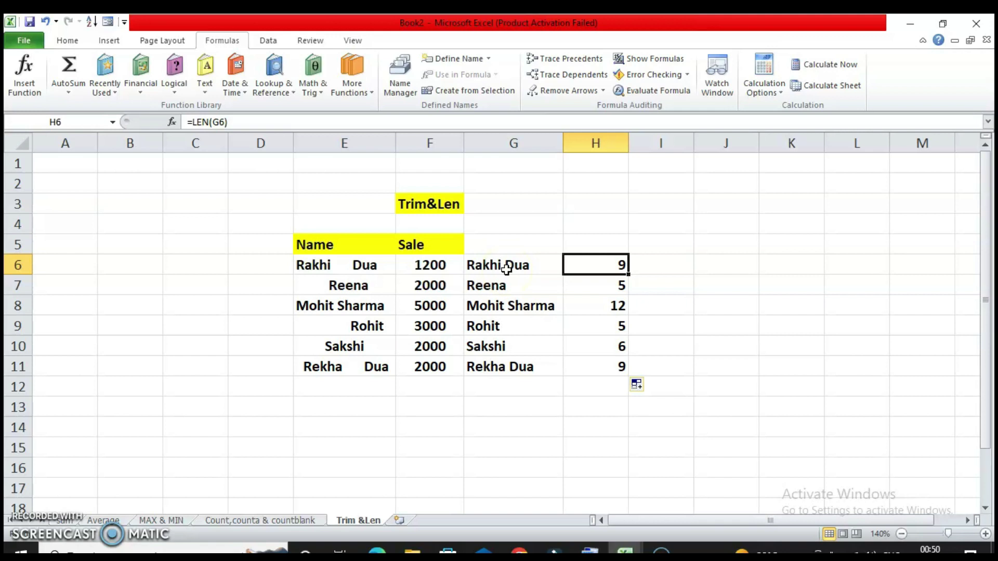
{"action": "left_click", "coordinate": [735, 401]}
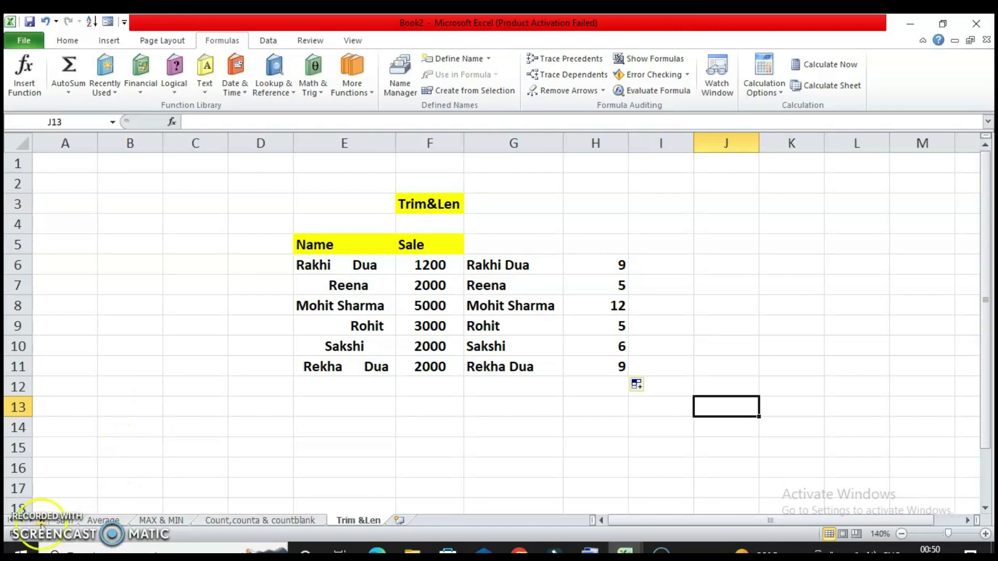